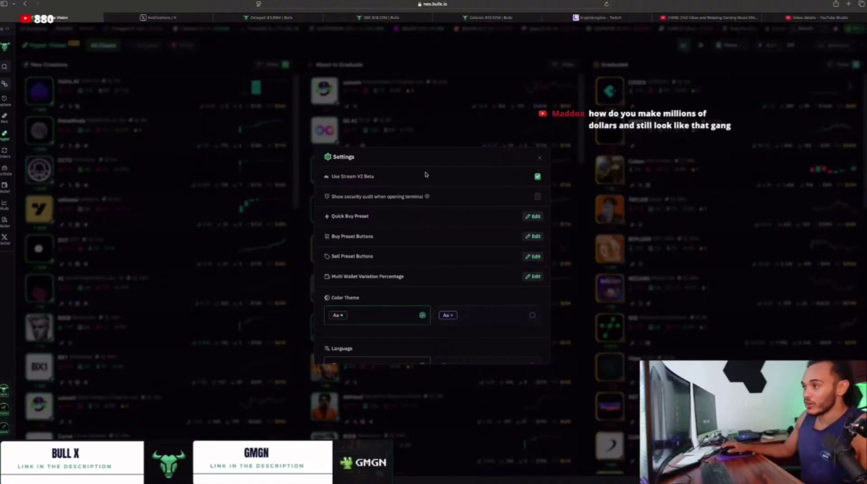
# Step: Close the settings dialog and browse the New Creations and About to Graduate token lists
pyautogui.click(538, 157)
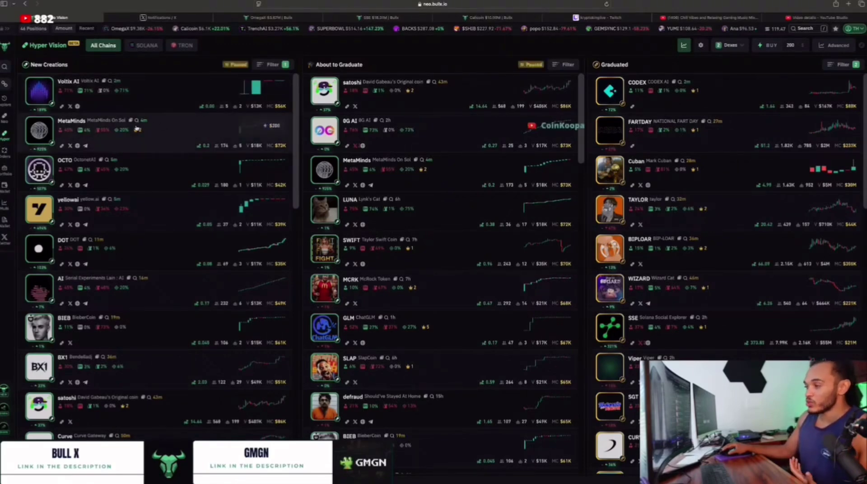
pyautogui.scroll(-10, 137, 129)
pyautogui.scroll(-10, 134, 140)
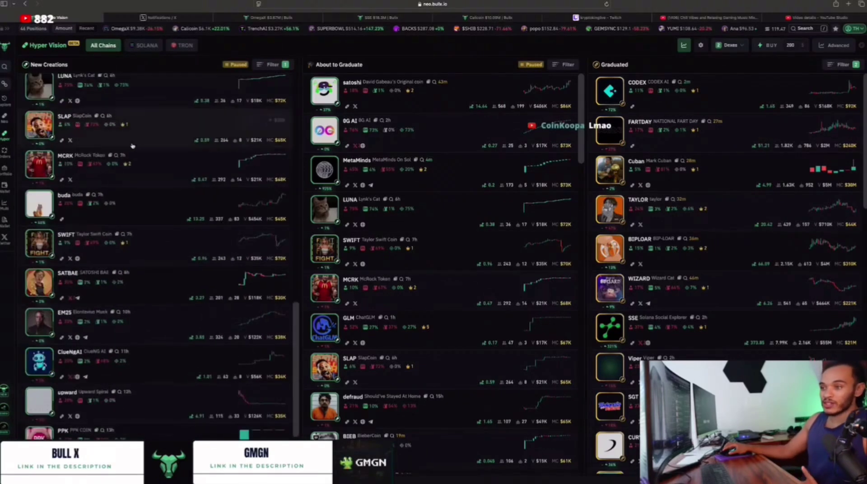
pyautogui.scroll(-10, 424, 216)
pyautogui.scroll(-10, 423, 217)
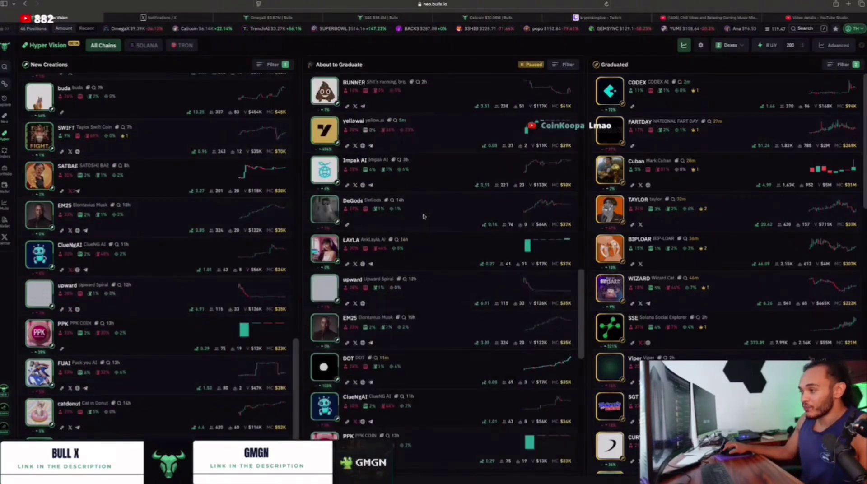
pyautogui.moveTo(356, 217)
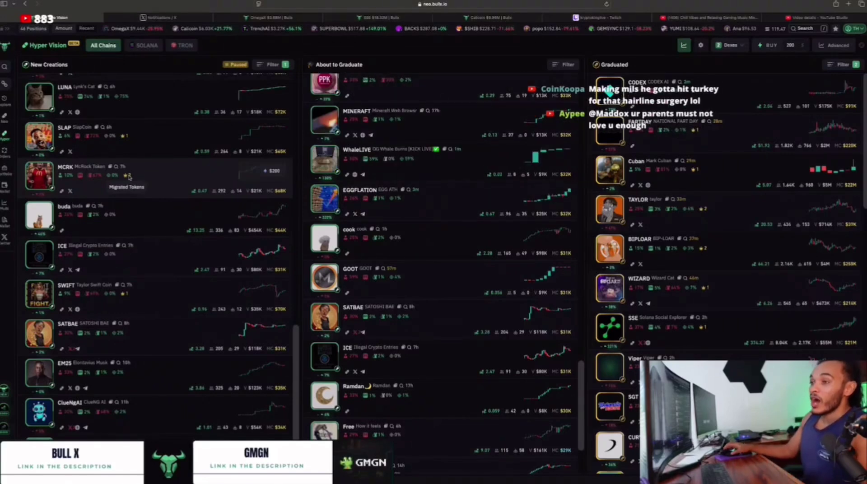
# Step: Open the SLAP token page, close the instant trade panel and move the Alerts panel beneath the price chart
pyautogui.click(221, 174)
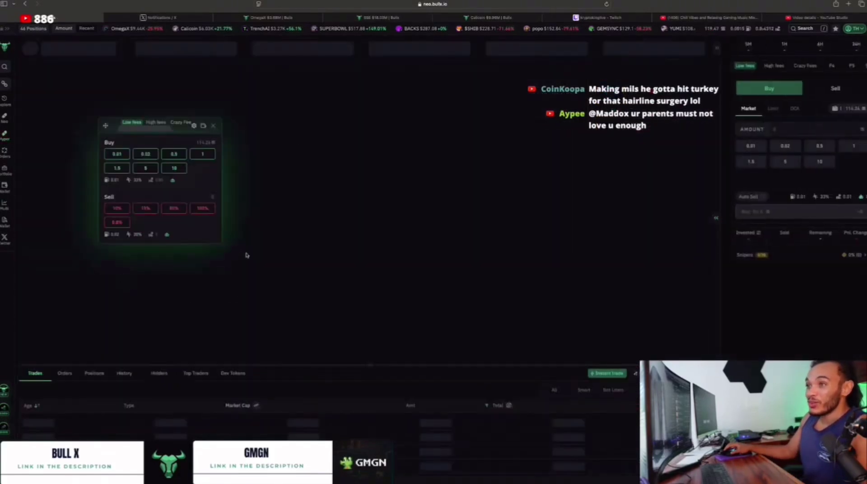
pyautogui.click(208, 128)
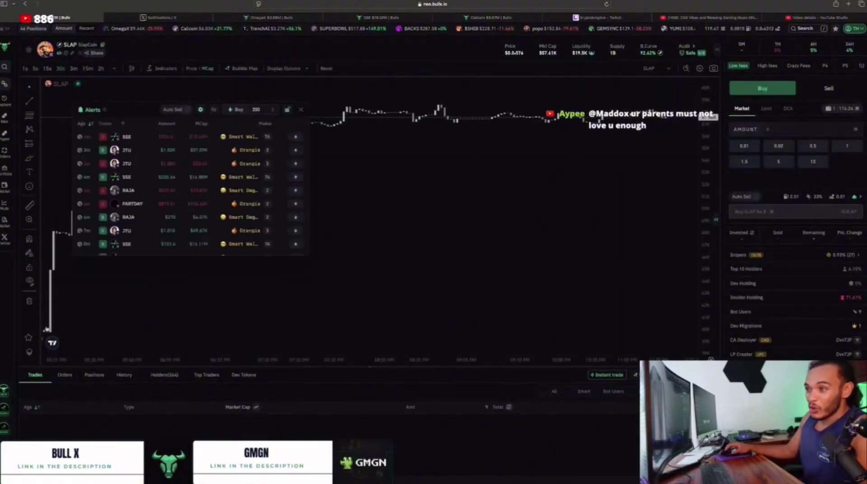
pyautogui.moveTo(212, 171); pyautogui.dragTo(194, 285)
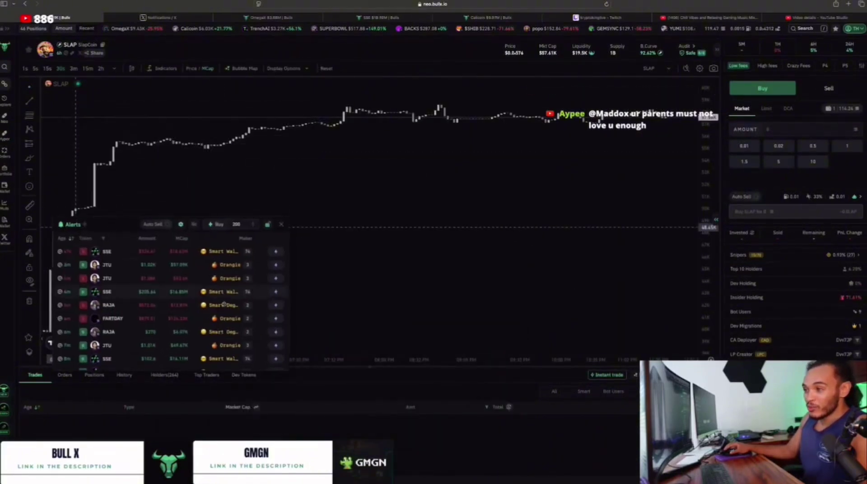
pyautogui.moveTo(116, 223); pyautogui.dragTo(131, 340)
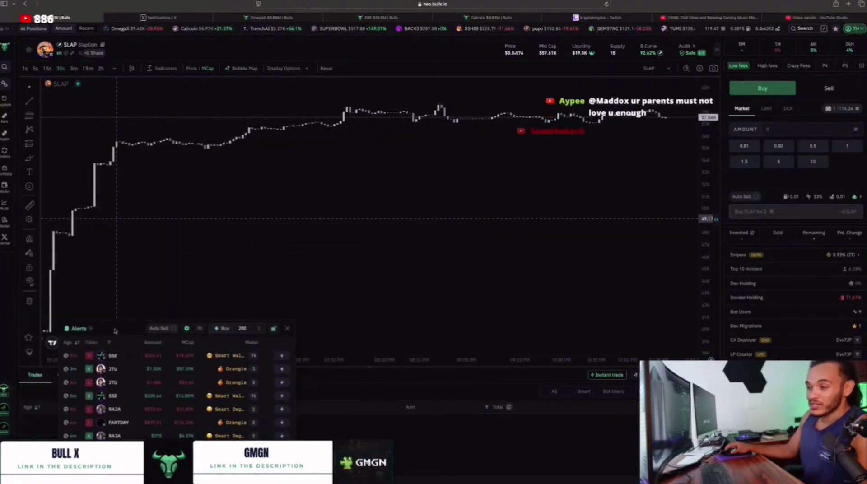
pyautogui.click(300, 330)
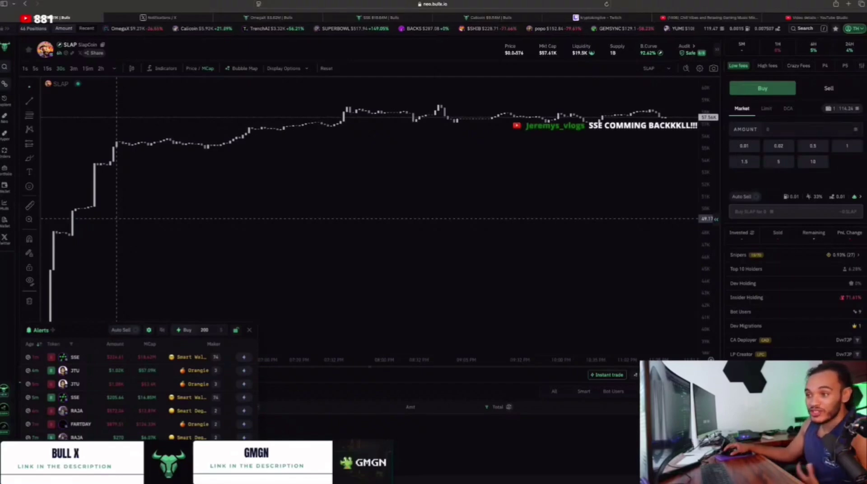
# Step: Open the Twitter Tracker page and look through its live tweet feed
pyautogui.click(6, 237)
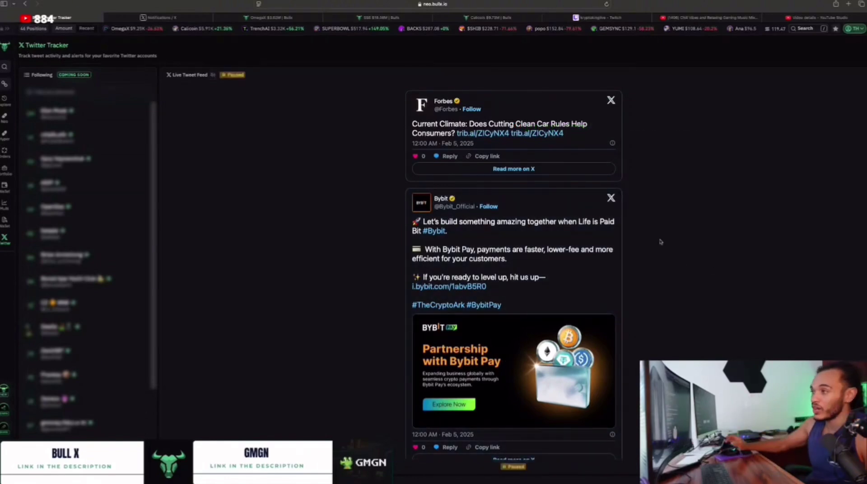
pyautogui.scroll(-5, 424, 318)
pyautogui.scroll(-5, 424, 319)
pyautogui.scroll(5, 424, 319)
pyautogui.scroll(2, 425, 318)
pyautogui.scroll(3, 425, 318)
pyautogui.scroll(-5, 425, 318)
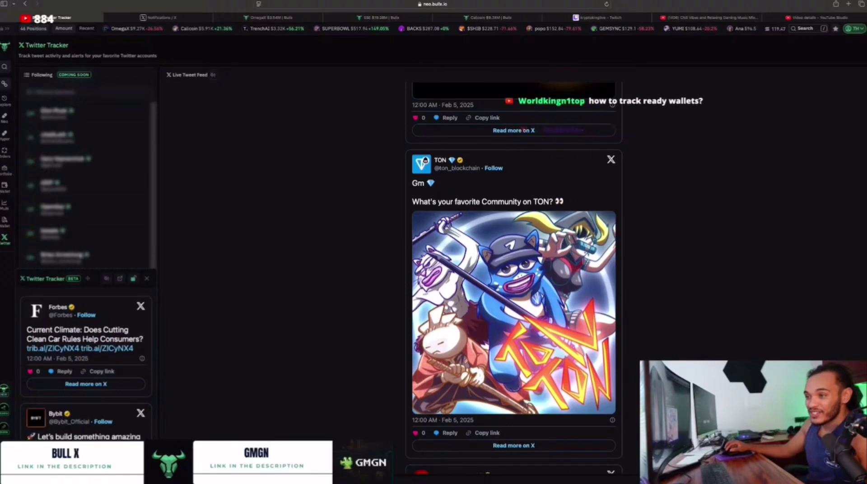
# Step: Detach the docked Twitter Tracker panel and toggle its lock so it floats over the page
pyautogui.click(120, 280)
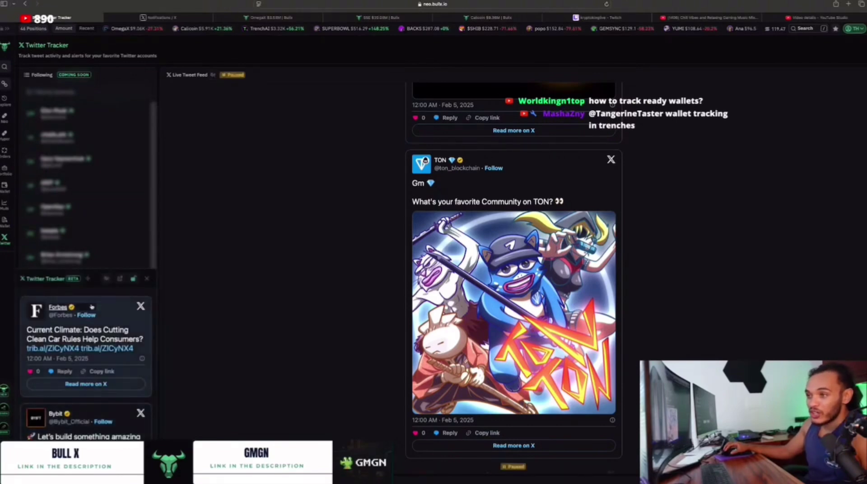
pyautogui.click(127, 280)
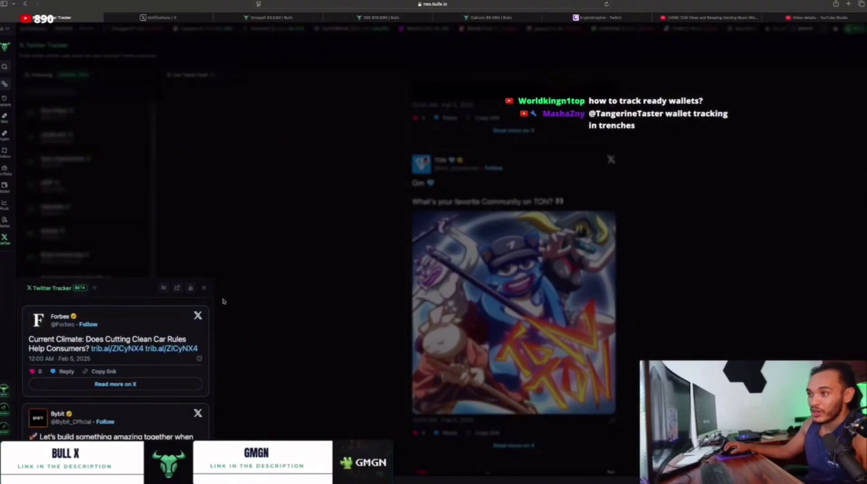
pyautogui.click(191, 289)
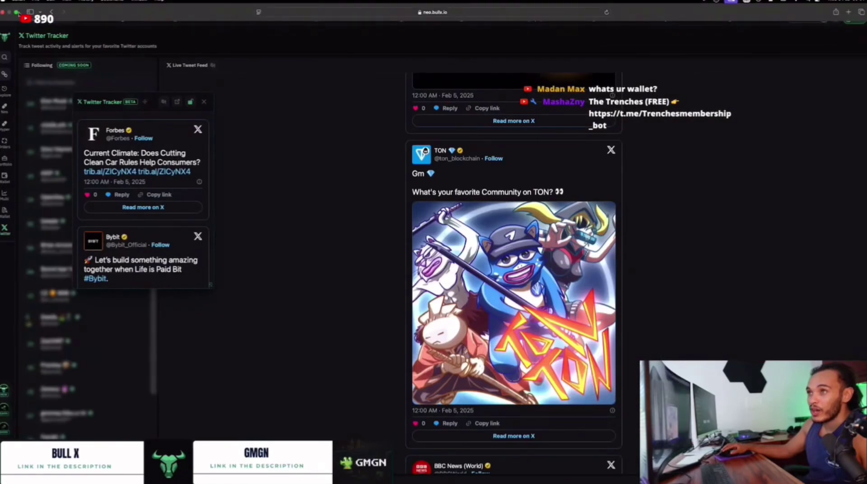
# Step: Take the Twitter Tracker browser window out of full screen, narrow it along the desktop's left edge and close System Settings
pyautogui.click(15, 12)
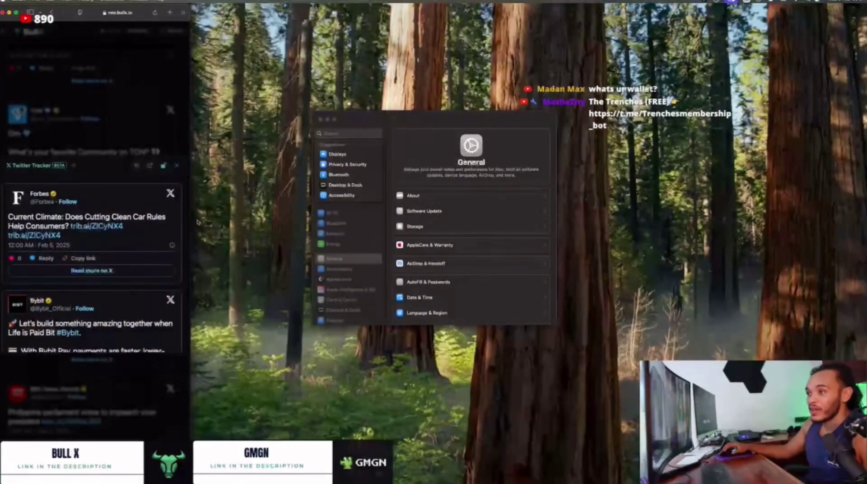
pyautogui.moveTo(17, 13)
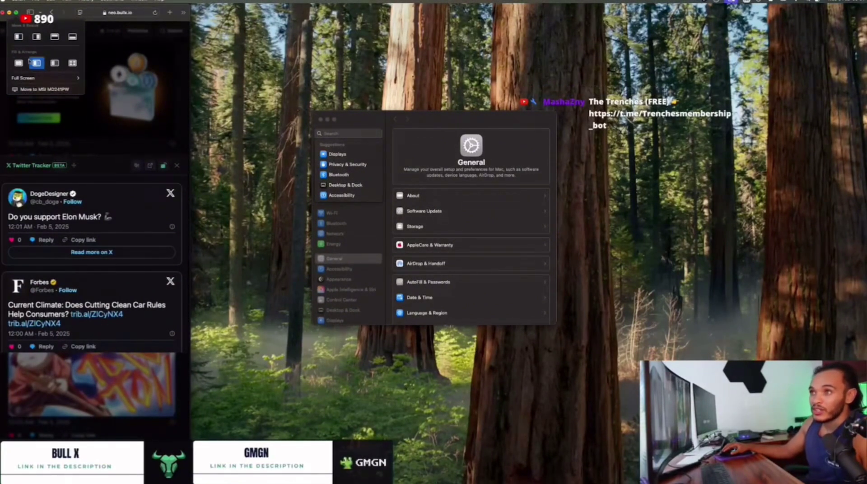
pyautogui.click(37, 64)
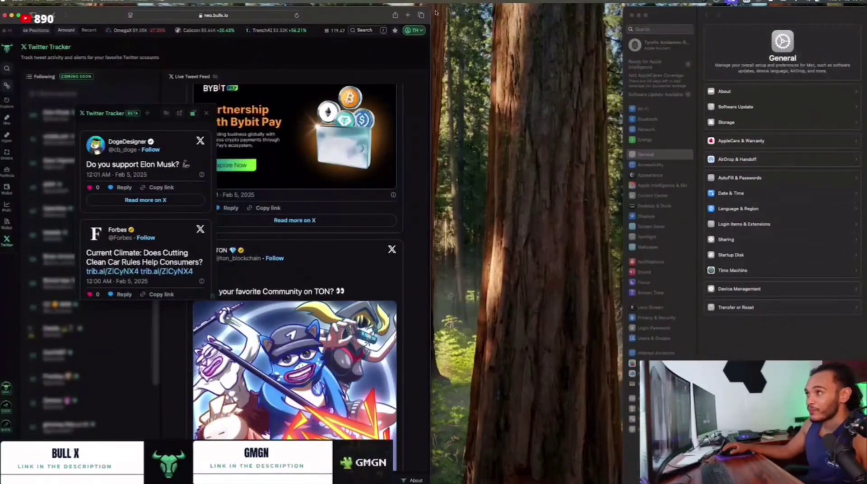
pyautogui.moveTo(432, 13); pyautogui.dragTo(266, 13)
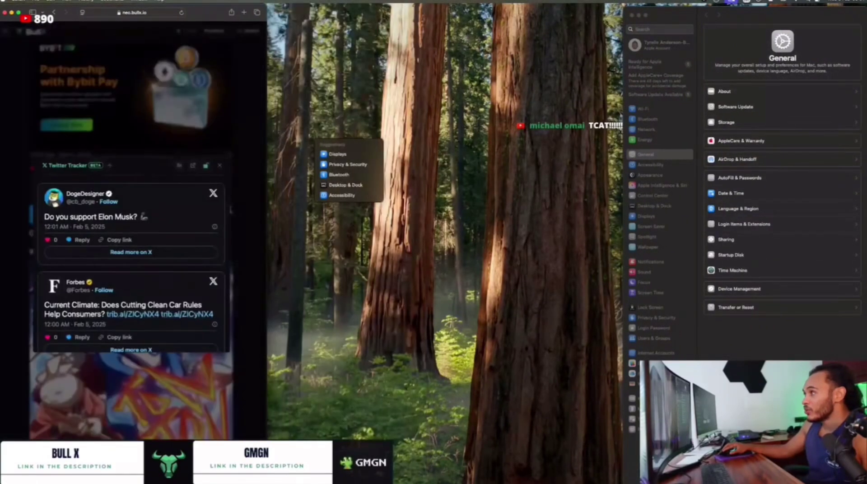
pyautogui.click(632, 15)
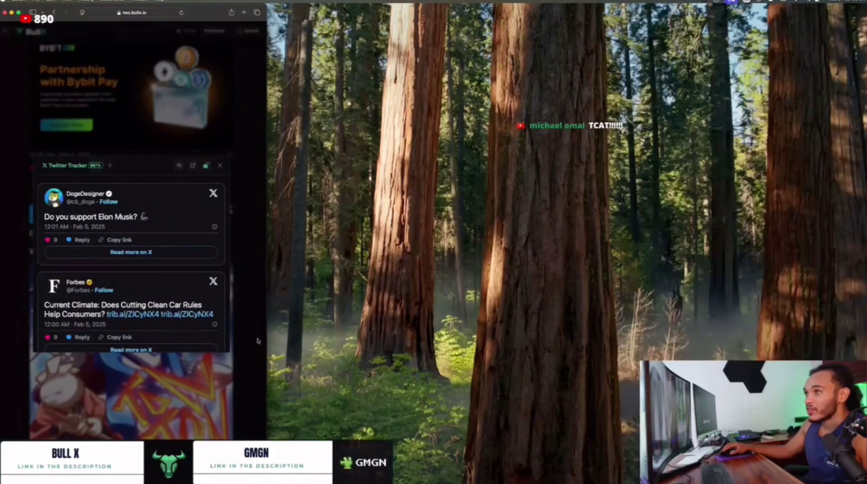
# Step: Create a new browser tab and pull it out into a separate window beside the Twitter Tracker window
pyautogui.moveTo(460, 483)
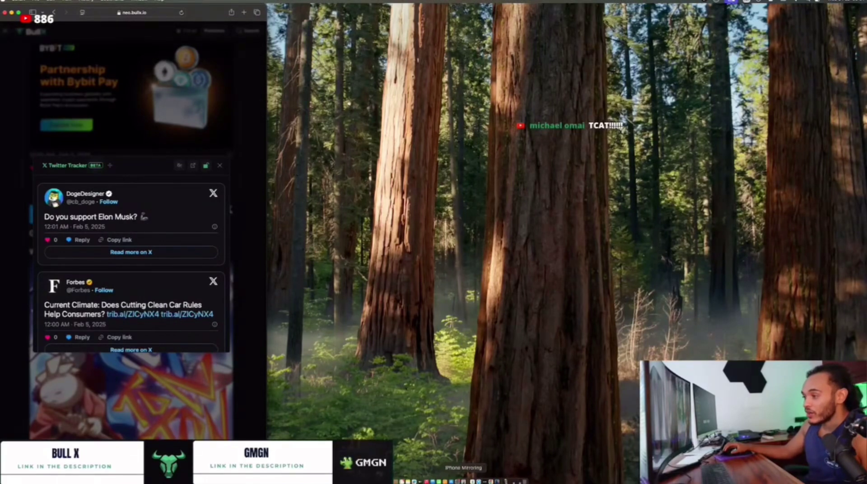
pyautogui.click(243, 12)
pyautogui.moveTo(198, 26); pyautogui.dragTo(499, 6)
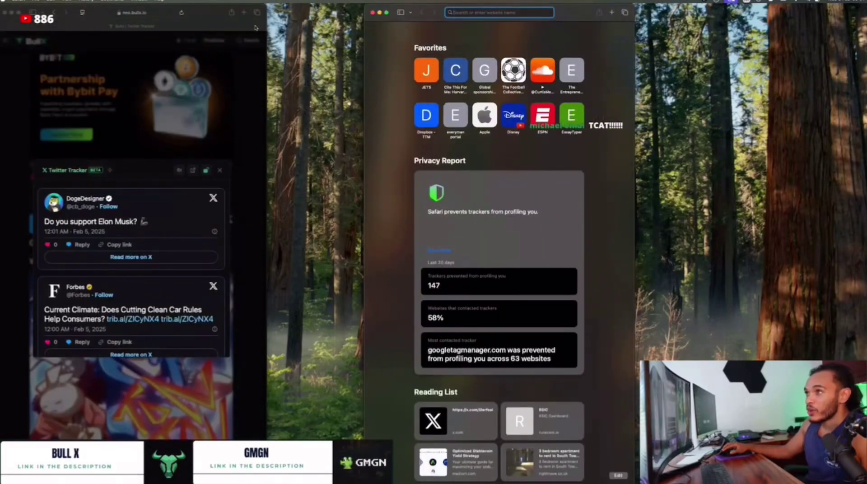
# Step: Narrow the Twitter Tracker window to a slim column and close the floating panel covering its tweet feed
pyautogui.click(255, 28)
pyautogui.moveTo(266, 226); pyautogui.dragTo(178, 226)
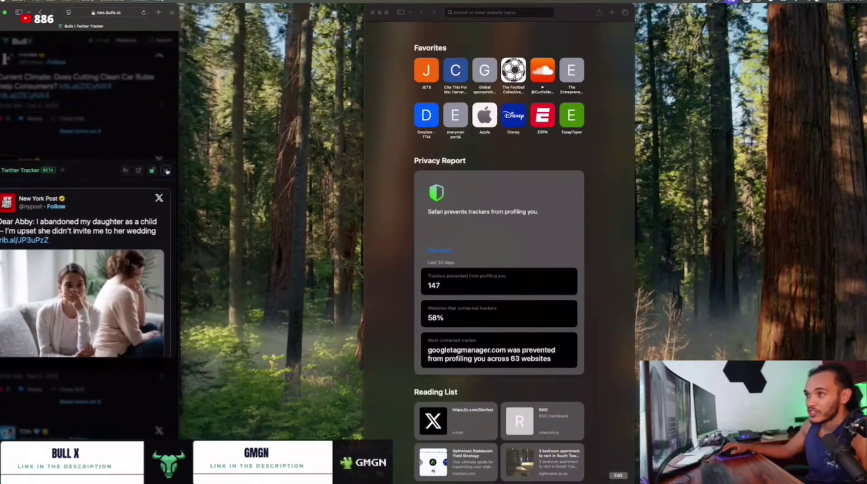
pyautogui.click(166, 170)
pyautogui.scroll(-10, 44, 187)
pyautogui.scroll(15, 44, 188)
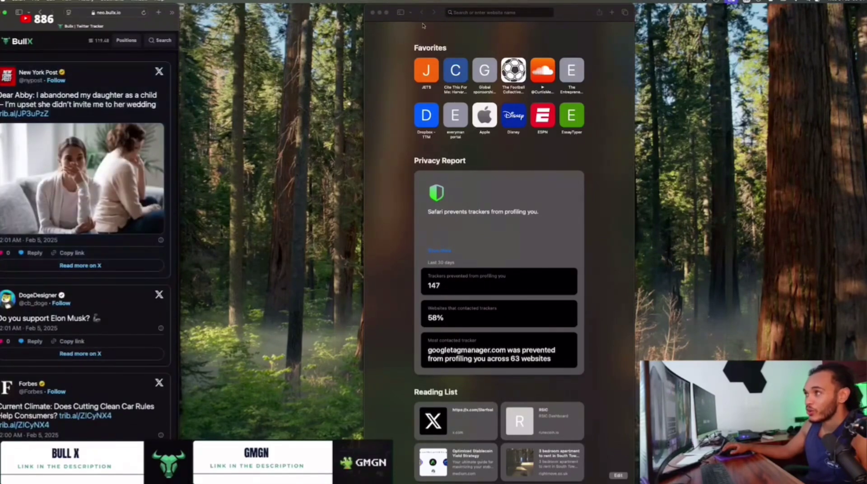
# Step: Load neo.bullx.io in the second window and stretch it to fill the remaining screen beside the tweet feed
pyautogui.moveTo(364, 19); pyautogui.dragTo(182, 8)
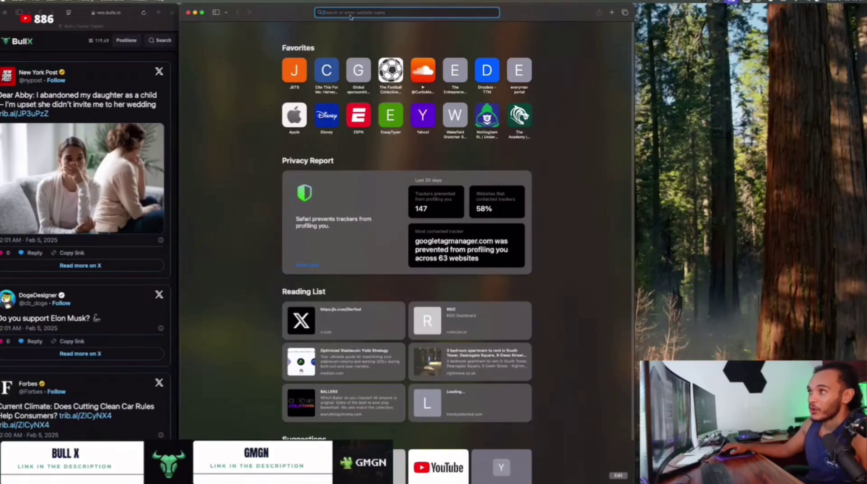
pyautogui.write('neo.bullx.io')
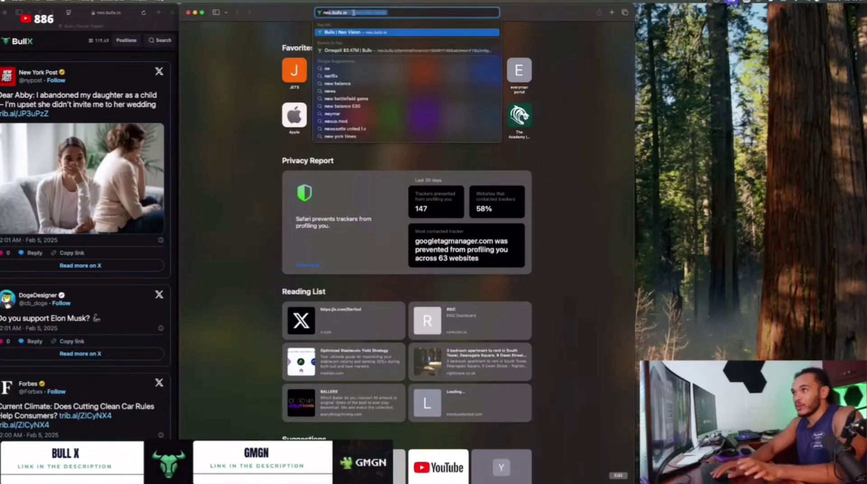
pyautogui.press('Return')
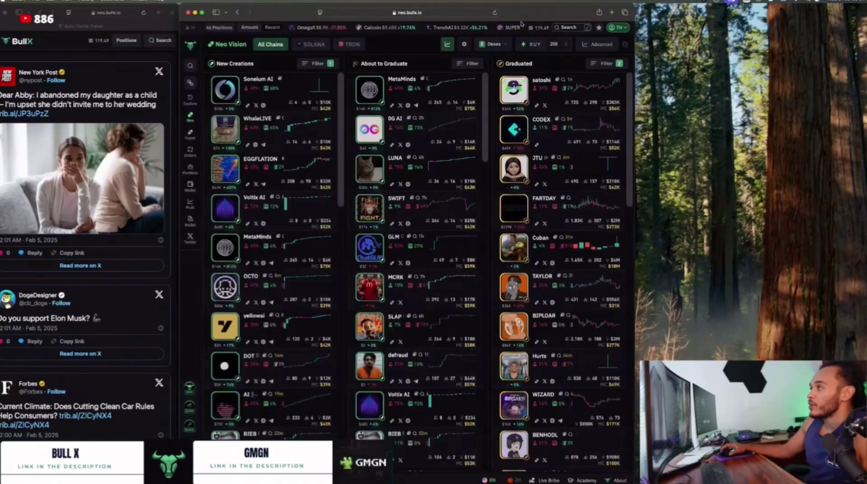
pyautogui.moveTo(638, 30); pyautogui.dragTo(740, 19)
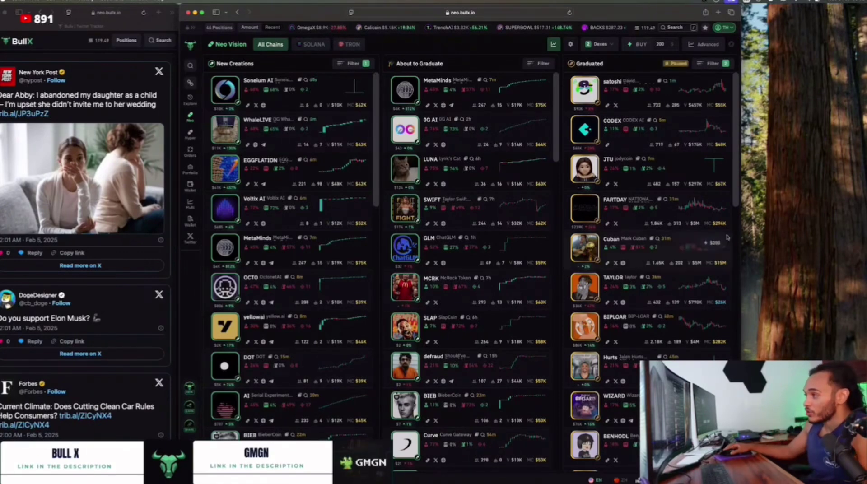
pyautogui.moveTo(741, 233); pyautogui.dragTo(866, 225)
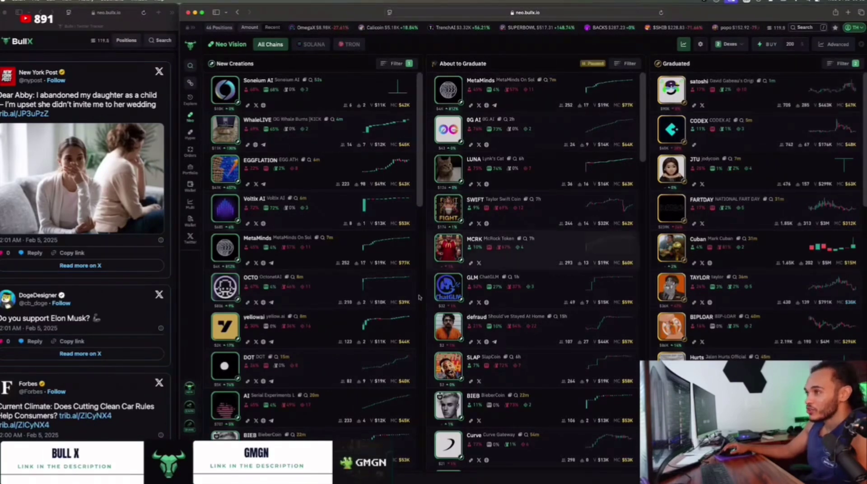
# Step: Switch the second window to Hyper Vision and place the Alerts panel over the lower New Creations list
pyautogui.click(190, 133)
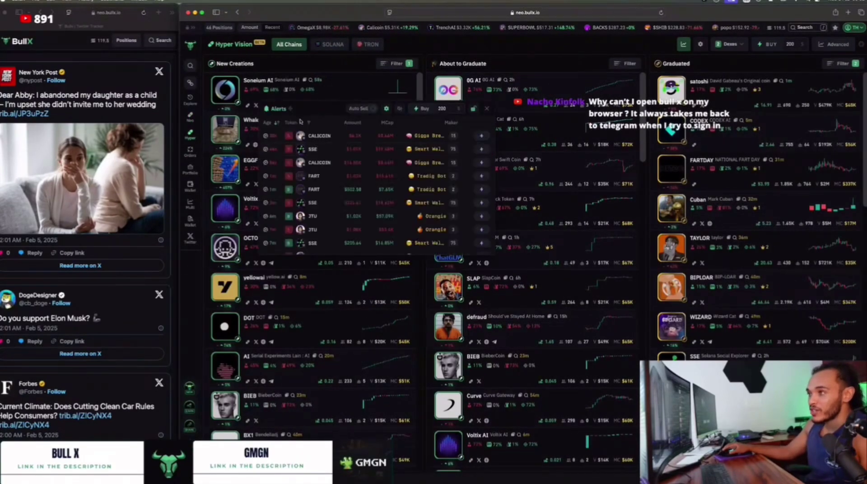
pyautogui.click(190, 387)
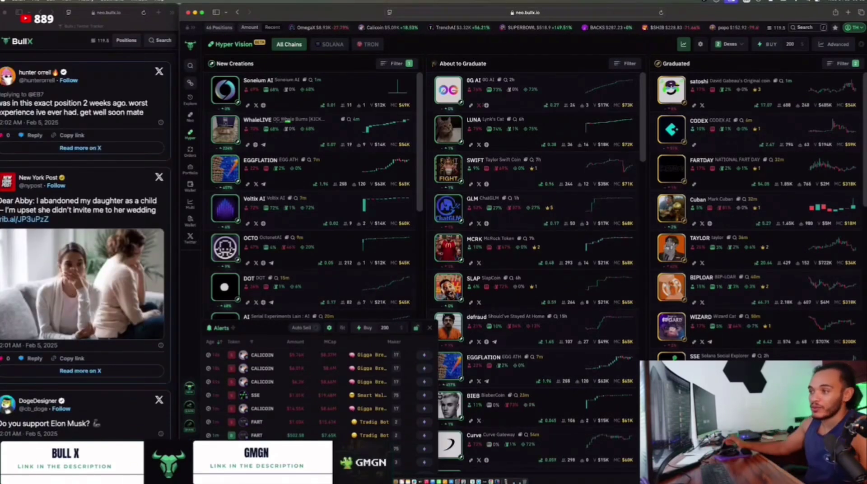
# Step: Open the FARTDAY token page from the Graduated list and dock its trades list beside the chart
pyautogui.moveTo(731, 173)
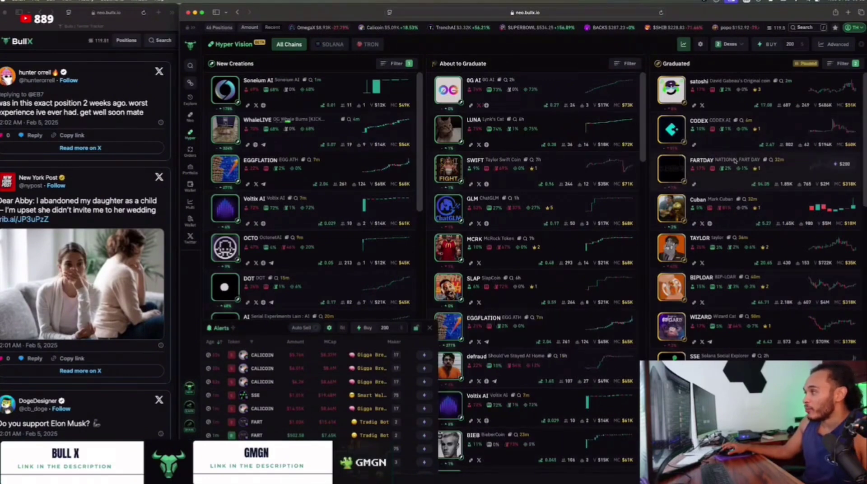
pyautogui.click(743, 172)
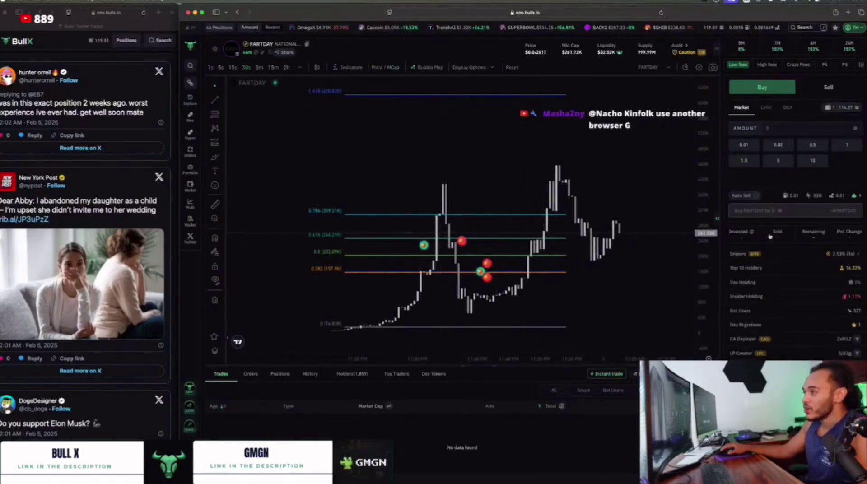
pyautogui.click(717, 221)
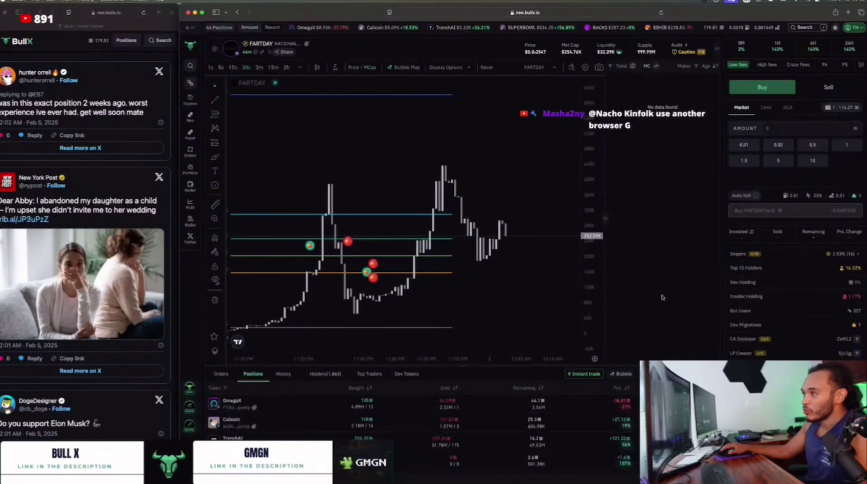
# Step: List FARTDAY's holders, and try the >$10K total filter on the trades list before resetting that filter
pyautogui.click(325, 374)
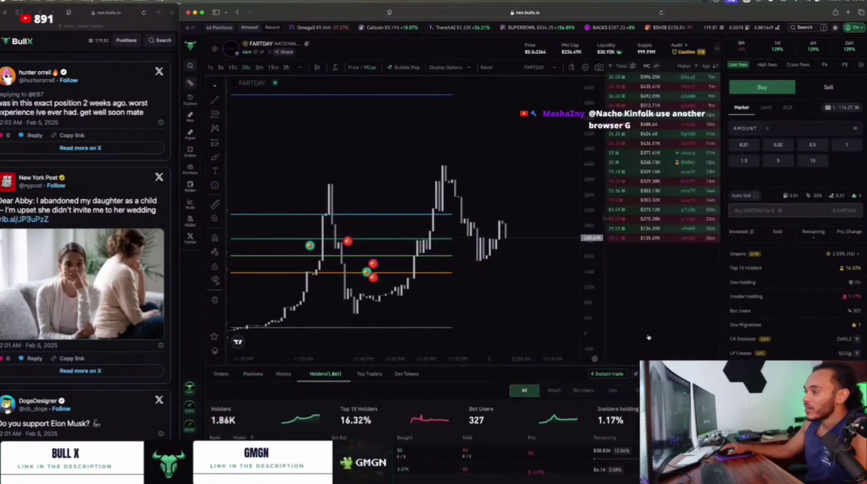
pyautogui.click(610, 66)
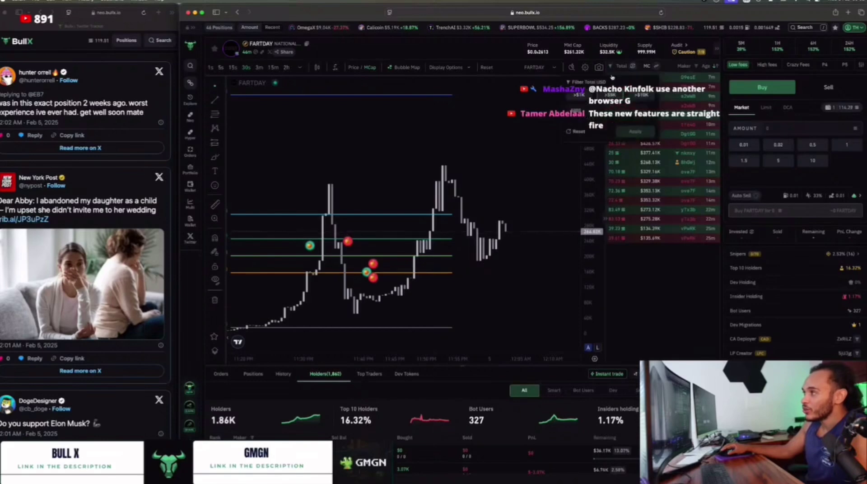
pyautogui.click(643, 95)
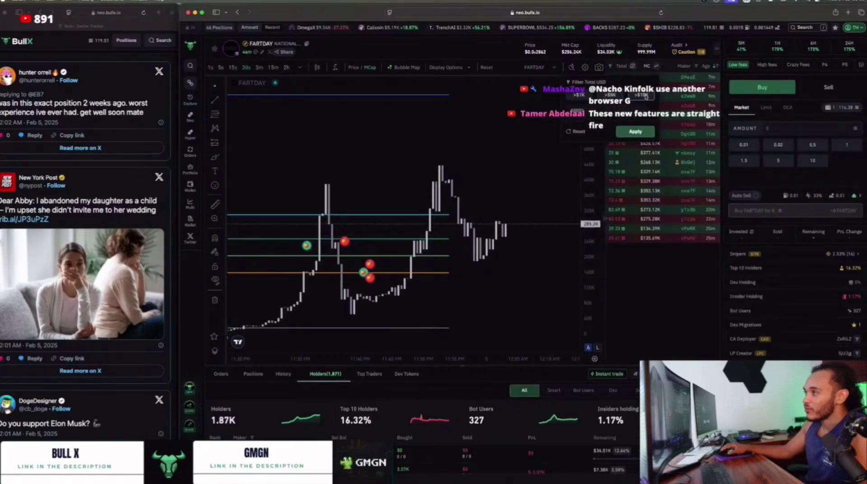
pyautogui.click(583, 132)
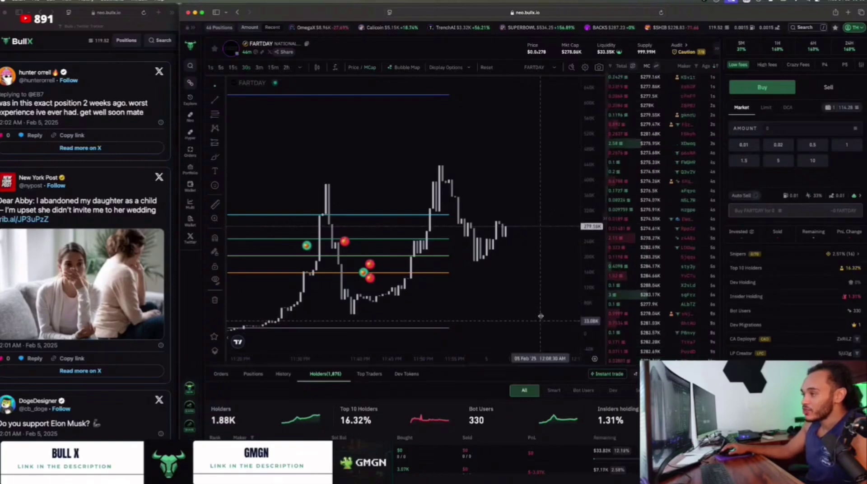
# Step: Shrink the holders table to give the FARTDAY chart more height, and reposition and rescale the price chart
pyautogui.moveTo(521, 367); pyautogui.dragTo(516, 458)
pyautogui.moveTo(479, 404); pyautogui.dragTo(519, 403)
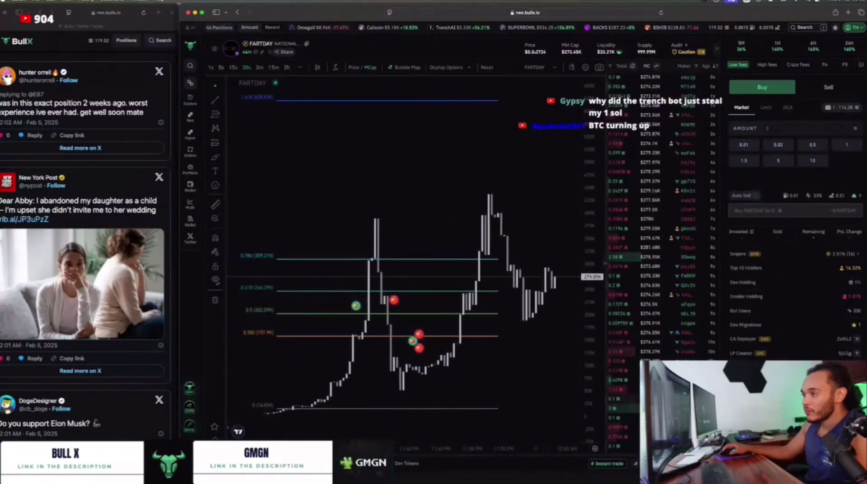
pyautogui.moveTo(596, 364); pyautogui.dragTo(597, 404)
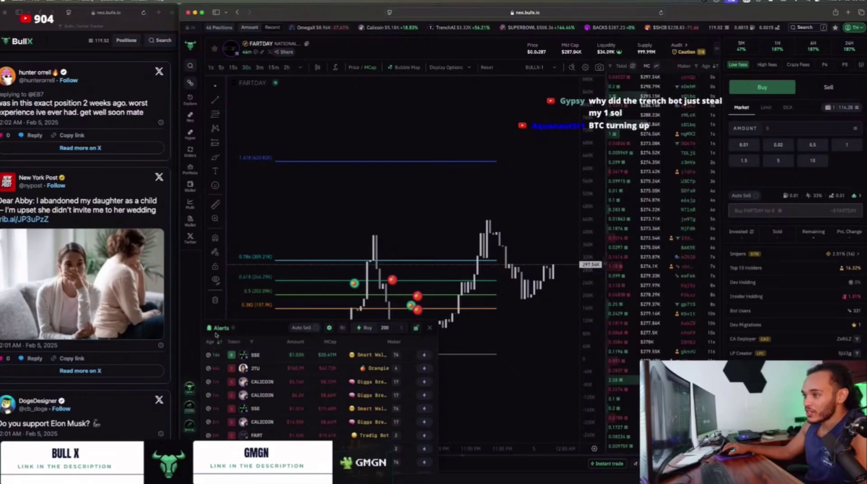
# Step: Place the Alerts panel over the lower part of the chart and float the Instant trade panel just above it
pyautogui.moveTo(222, 353); pyautogui.dragTo(655, 353)
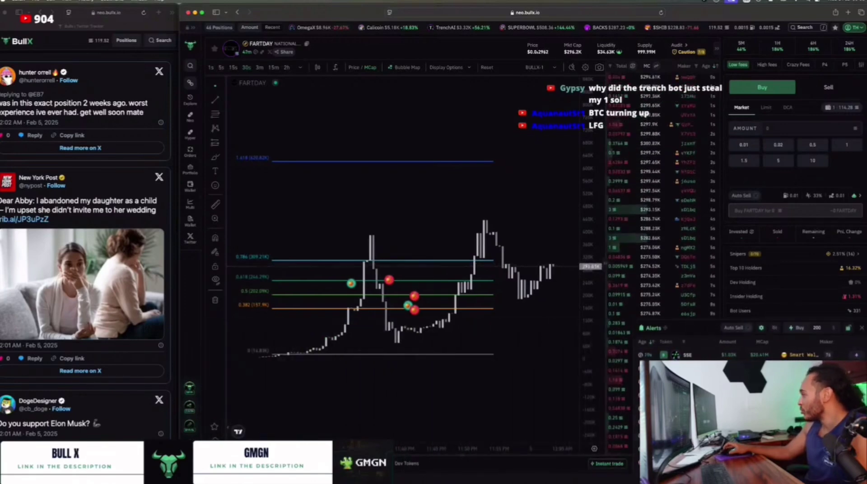
pyautogui.moveTo(681, 328); pyautogui.dragTo(258, 329)
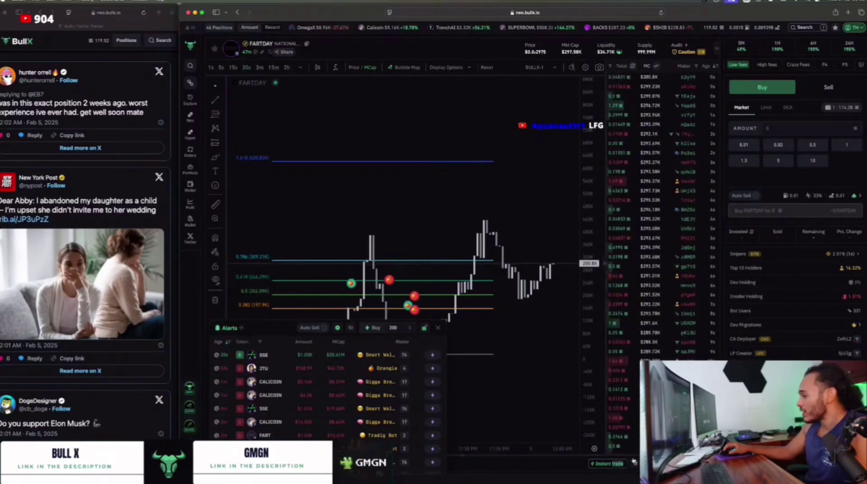
pyautogui.click(611, 468)
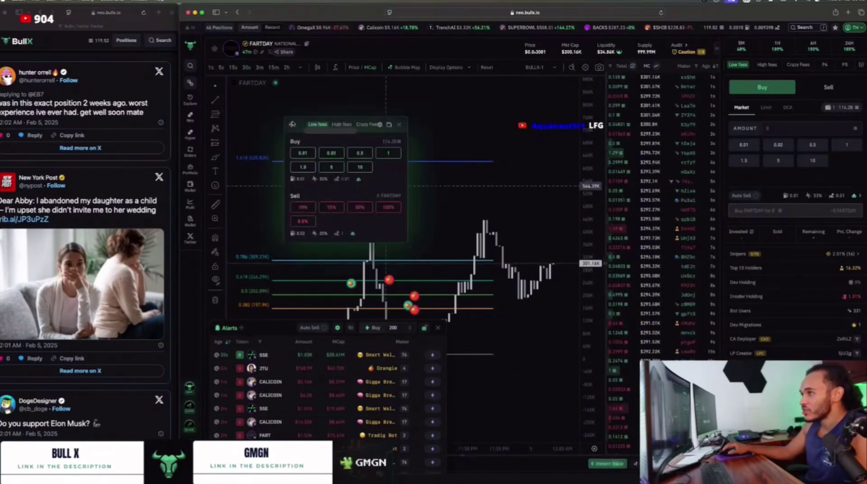
pyautogui.moveTo(291, 124); pyautogui.dragTo(303, 124)
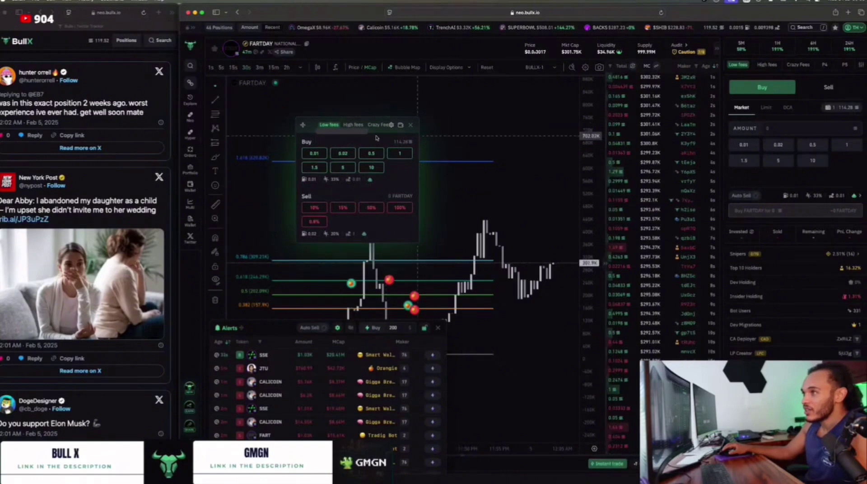
pyautogui.moveTo(297, 133); pyautogui.dragTo(238, 169)
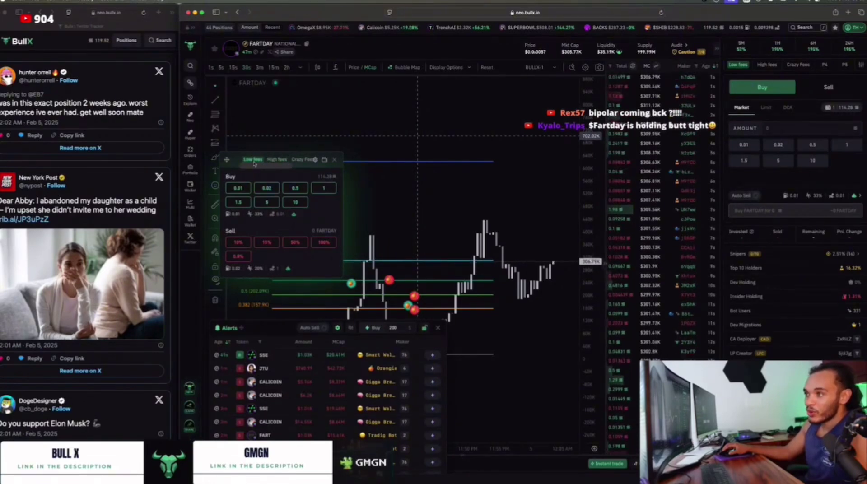
# Step: Close the Alerts panel and move the instant trade panel, switched to Crazy Fees, lower on the chart
pyautogui.click(301, 160)
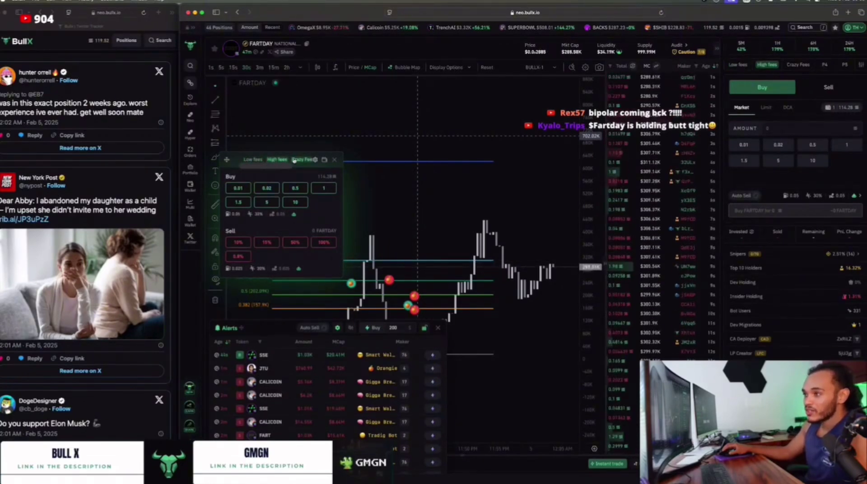
pyautogui.click(437, 328)
pyautogui.moveTo(226, 159); pyautogui.dragTo(255, 271)
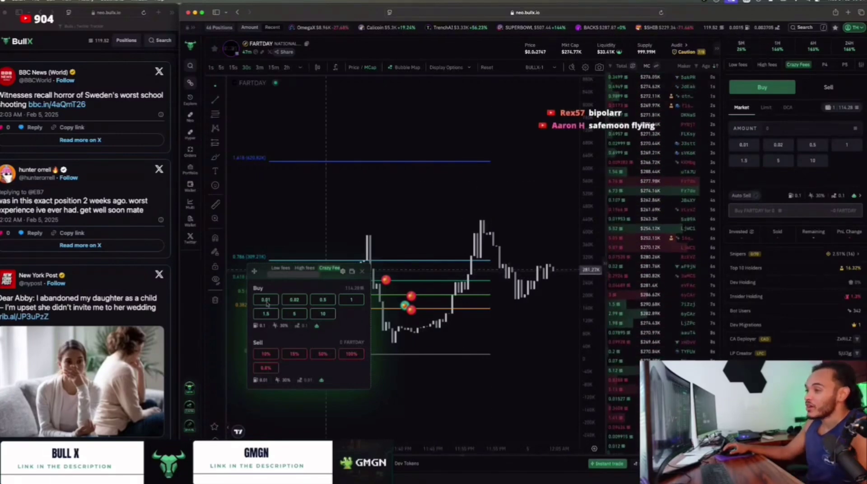
# Step: Compare the buy and sell fee settings of the Low fees, High fees and Crazy Fees presets, ending on Low fees
pyautogui.click(280, 267)
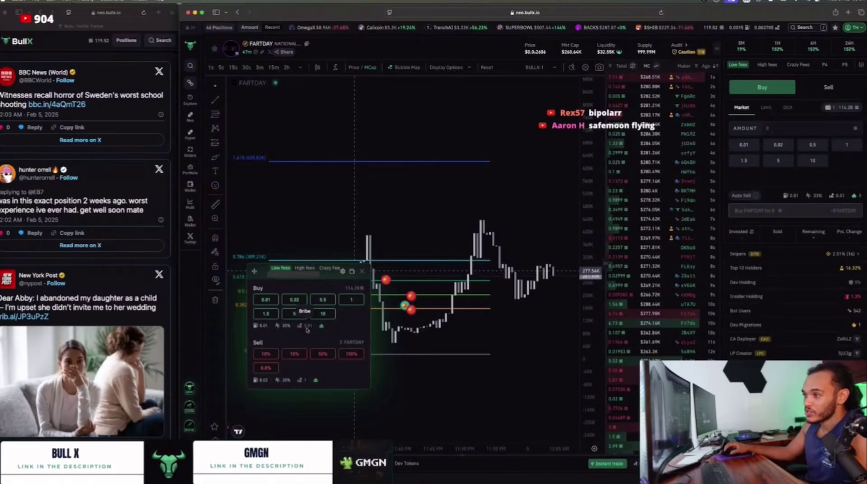
pyautogui.click(304, 267)
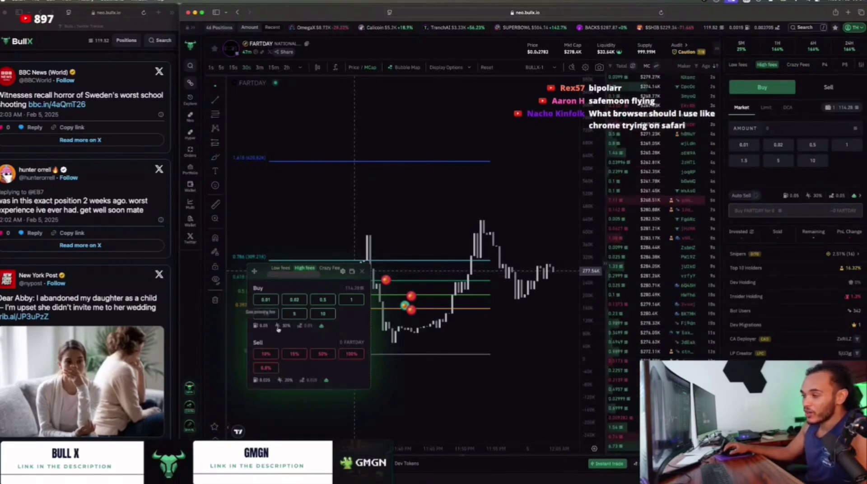
pyautogui.click(329, 267)
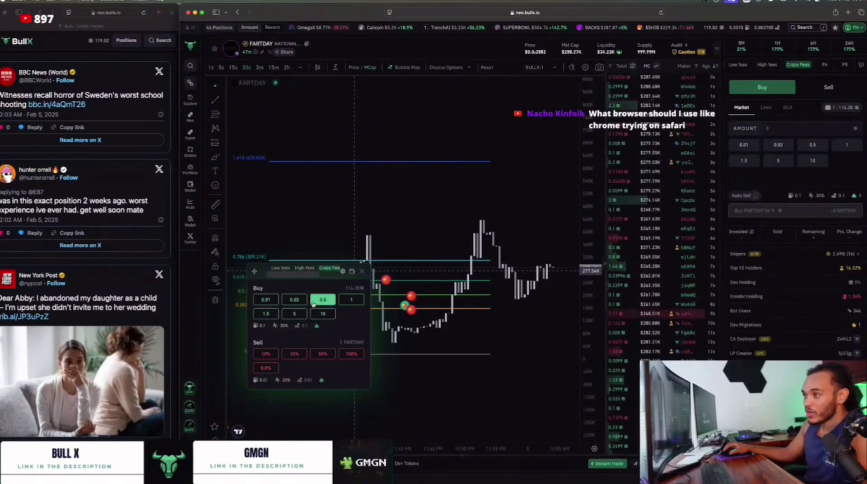
pyautogui.click(280, 268)
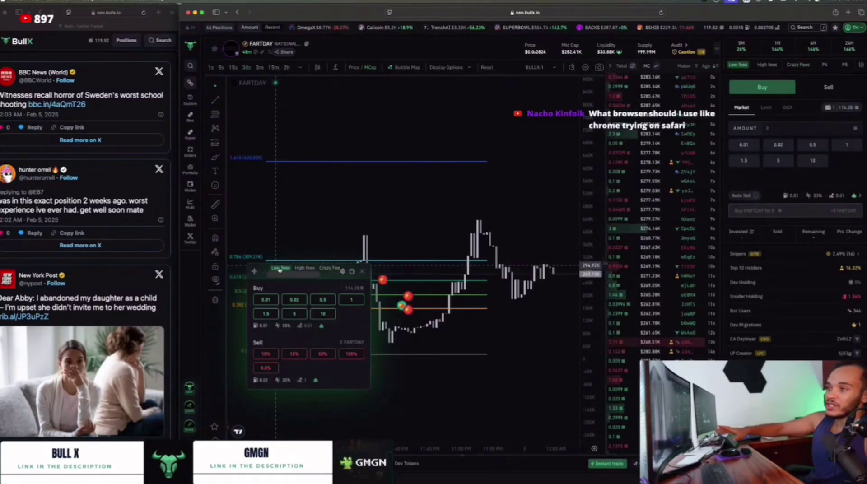
pyautogui.scroll(-1, 445, 150)
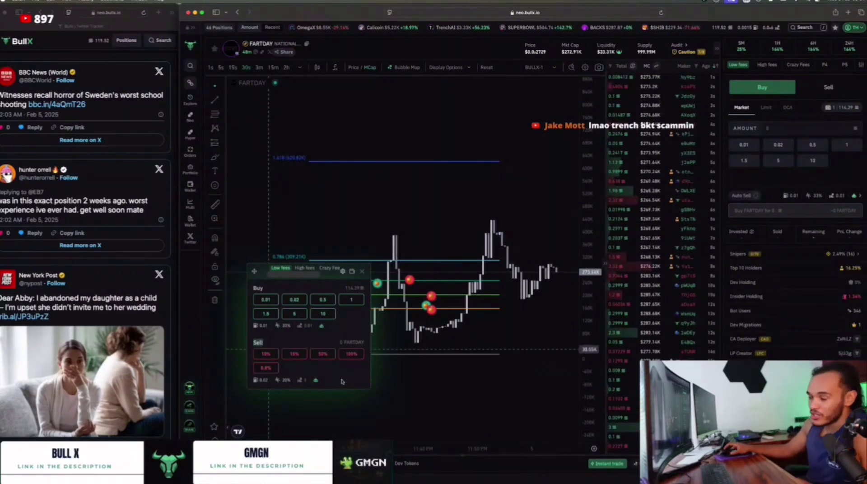
pyautogui.click(303, 268)
pyautogui.click(289, 269)
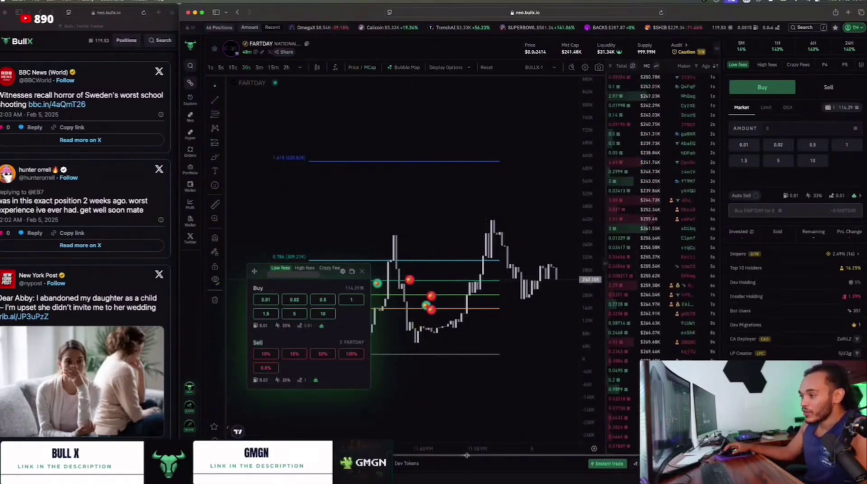
# Step: Close the instant trade panel and enlarge the holders table until it covers nearly all of the chart
pyautogui.moveTo(496, 457); pyautogui.dragTo(497, 386)
pyautogui.click(362, 271)
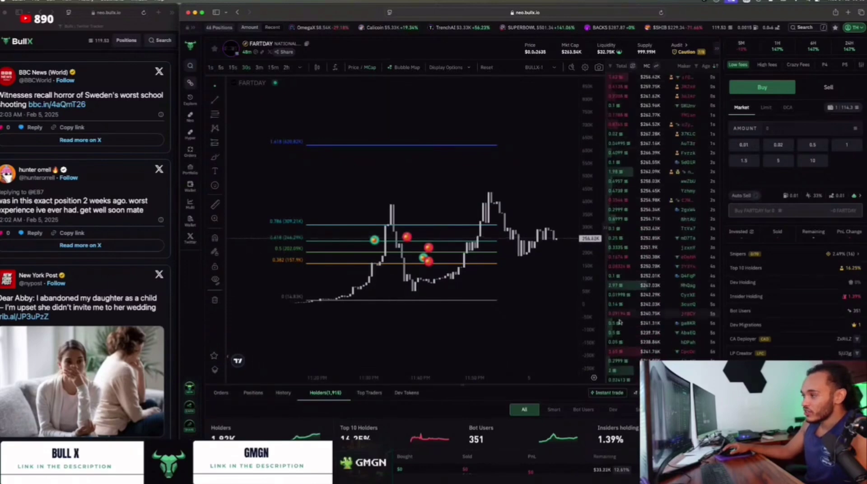
pyautogui.moveTo(402, 380); pyautogui.dragTo(414, 95)
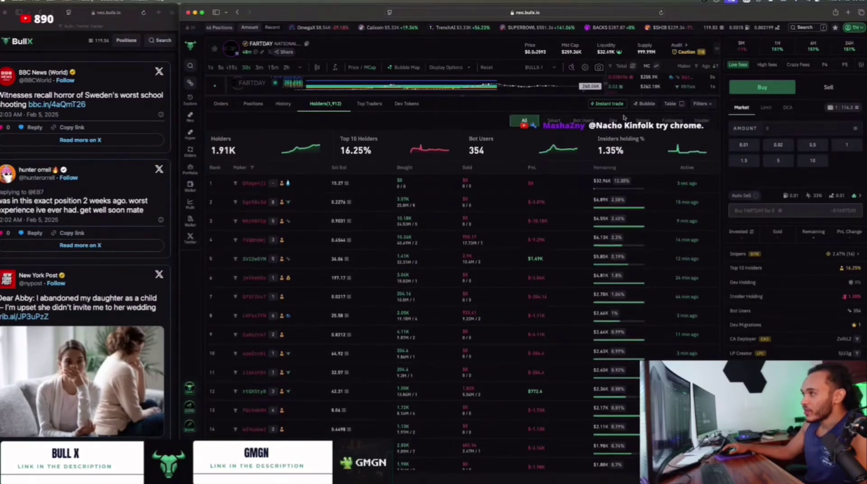
# Step: Filter FARTDAY's holders by Smart, Bot Users, Dev, Sniper, Insider and finally Following, and restore the chart's height
pyautogui.click(558, 121)
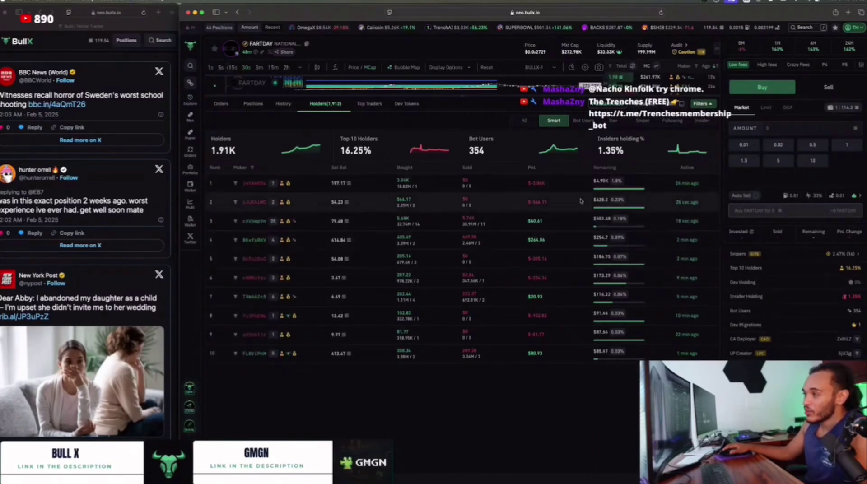
pyautogui.click(583, 120)
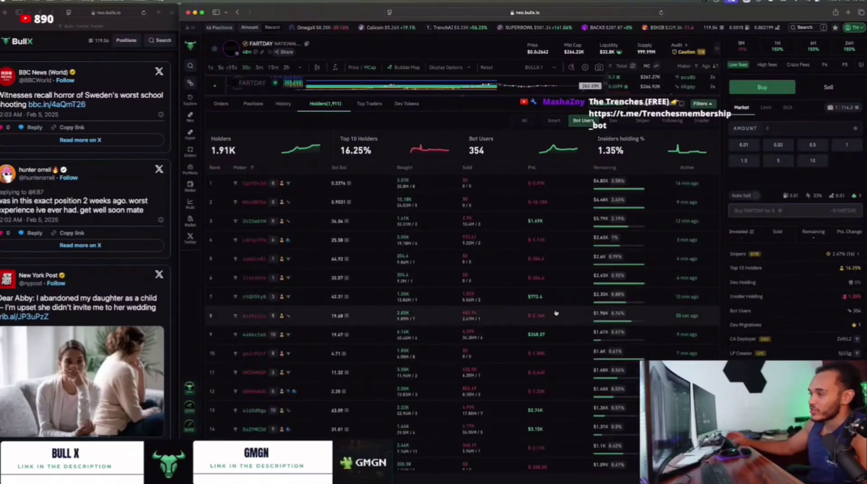
pyautogui.click(612, 120)
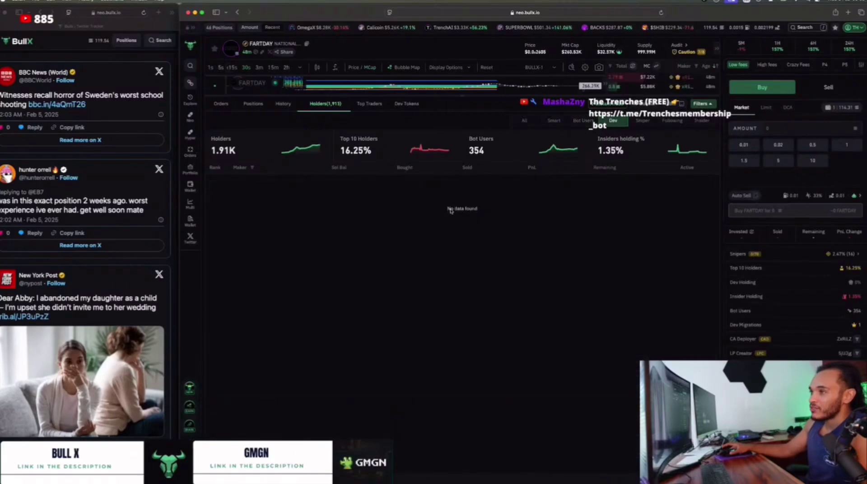
pyautogui.click(648, 124)
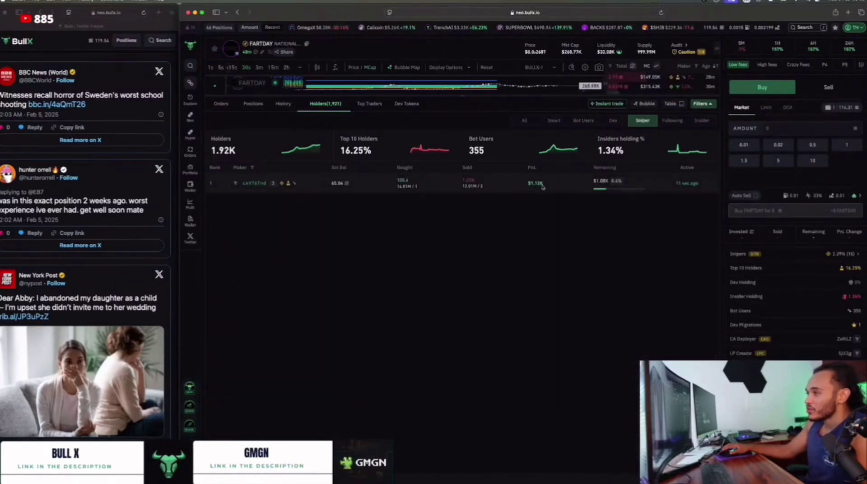
pyautogui.click(671, 120)
pyautogui.click(702, 123)
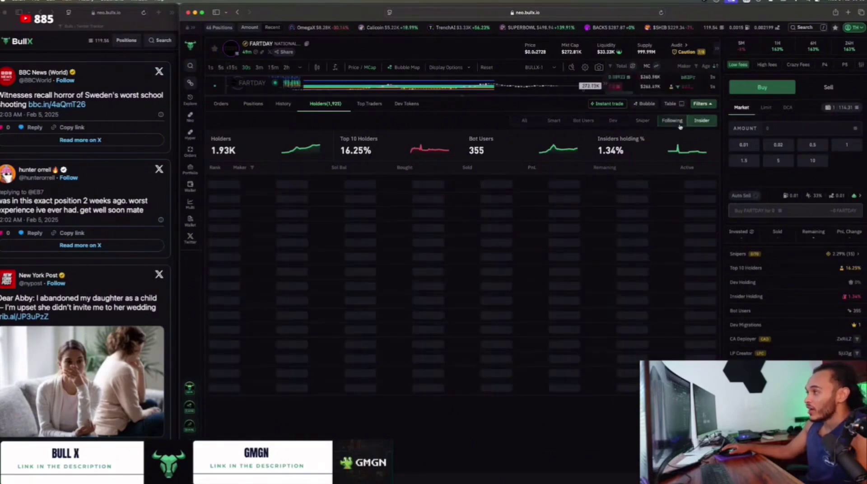
pyautogui.click(678, 123)
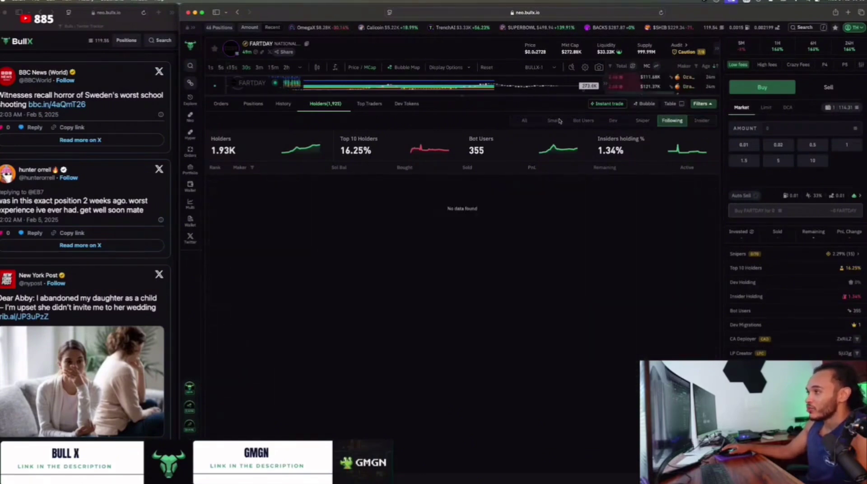
pyautogui.click(543, 96)
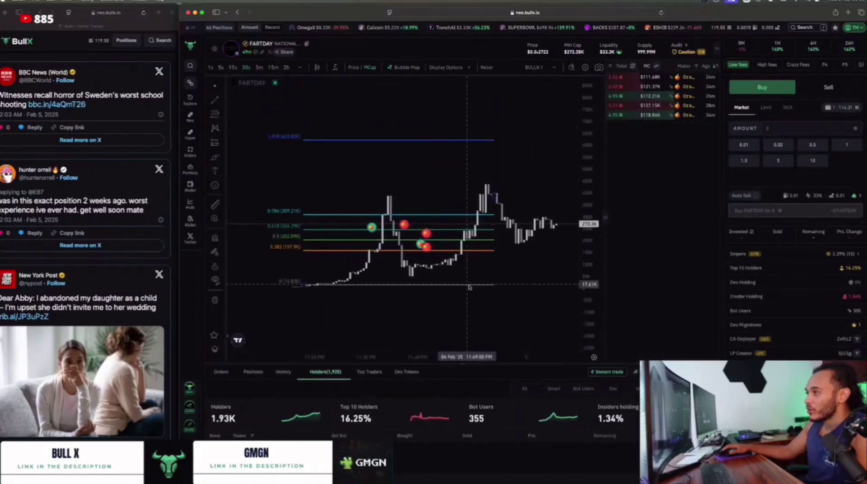
# Step: Search for the token "sse" and open the first SSE result
pyautogui.click(190, 66)
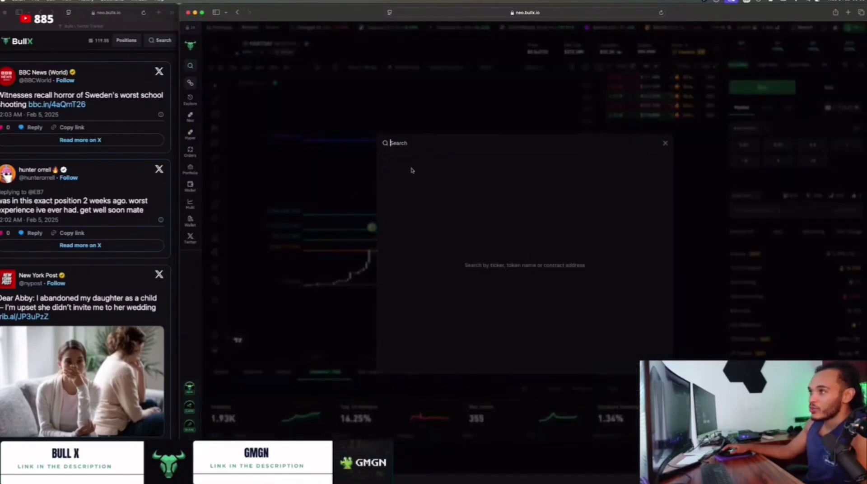
pyautogui.write('s')
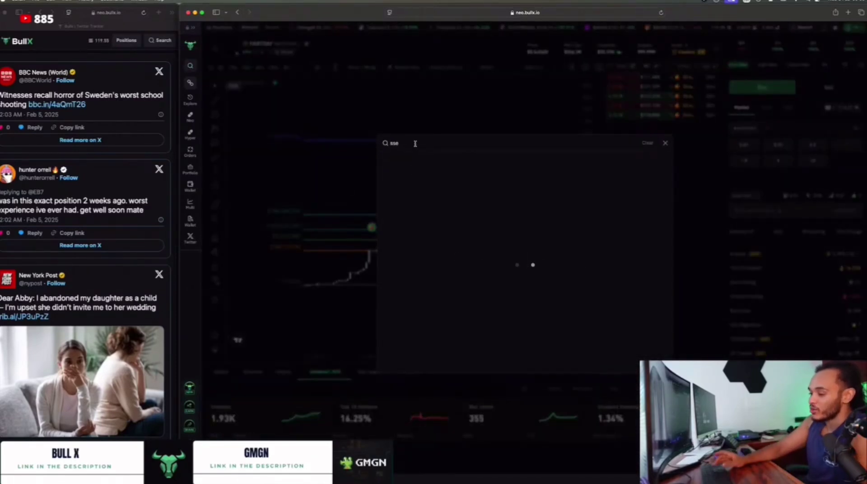
pyautogui.write('se')
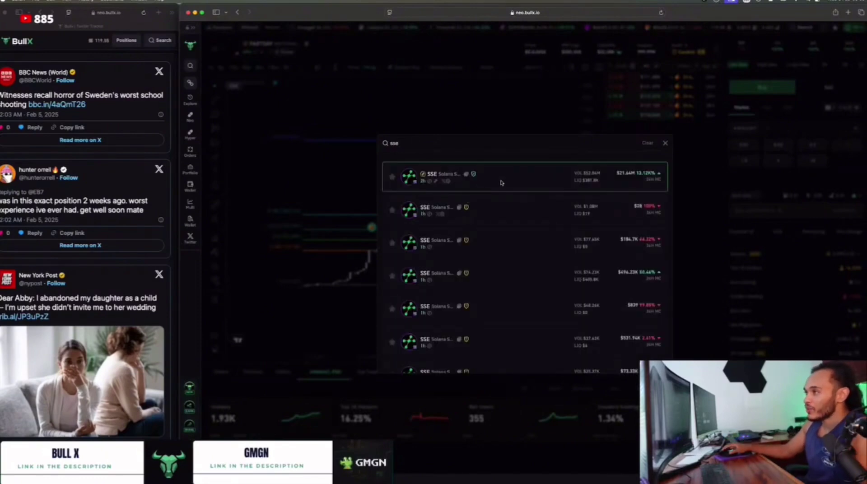
pyautogui.click(505, 185)
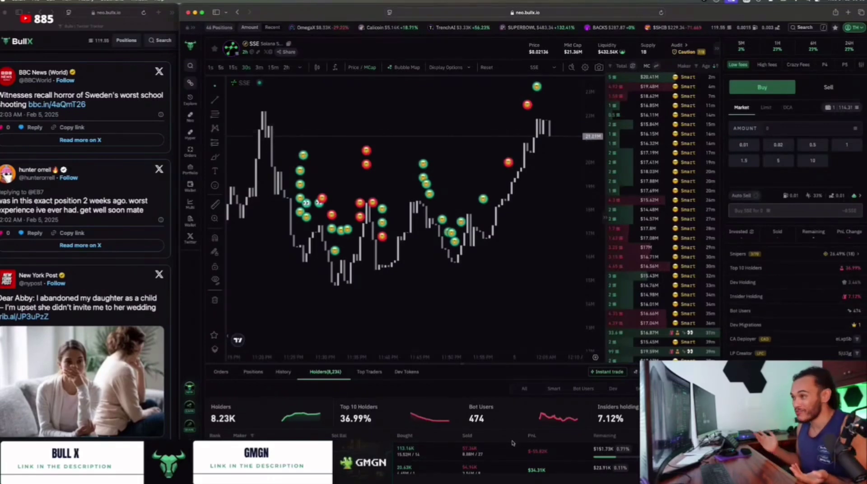
# Step: Review the wallet trade markers across SSE's price history and enlarge its holders table to inspect the followed wallets
pyautogui.scroll(-5, 521, 262)
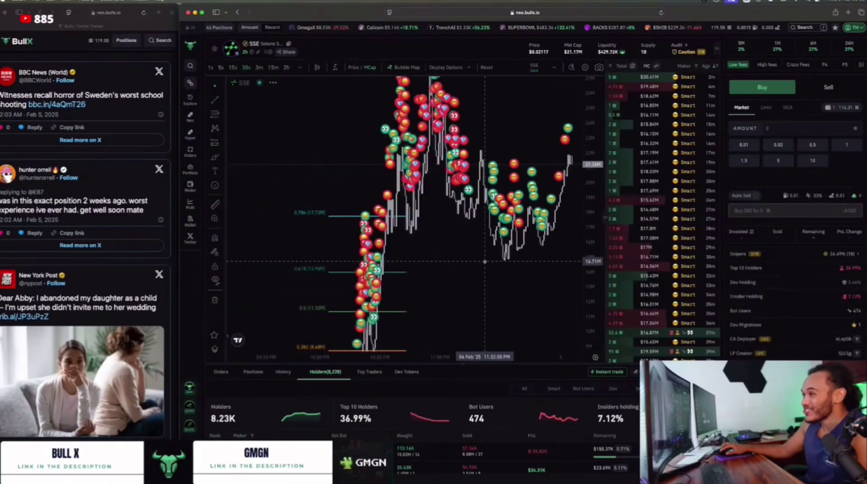
pyautogui.scroll(2, 521, 261)
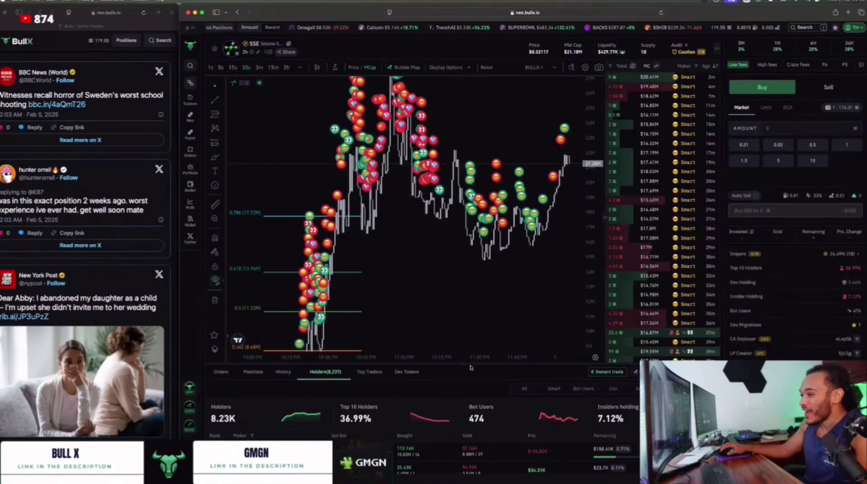
pyautogui.moveTo(524, 364); pyautogui.dragTo(679, 110)
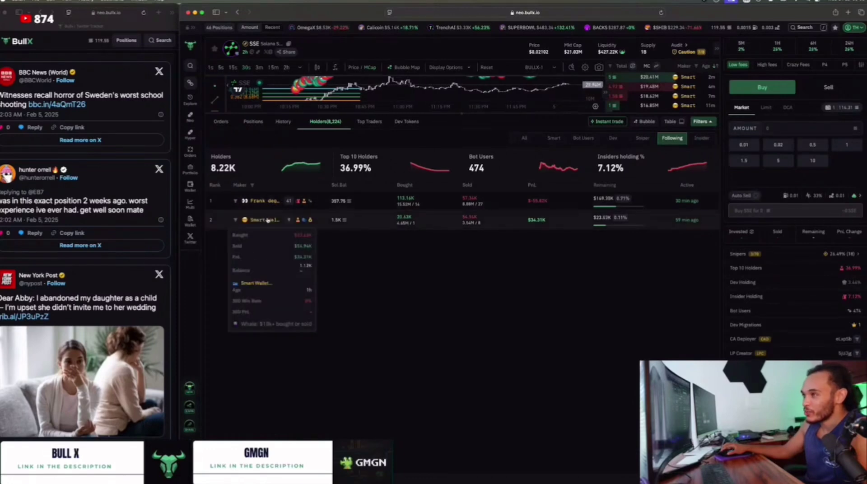
# Step: Check the followed wallets among SSE's top traders, return to the holders, and restore the chart's height with a compressed price scale
pyautogui.click(367, 122)
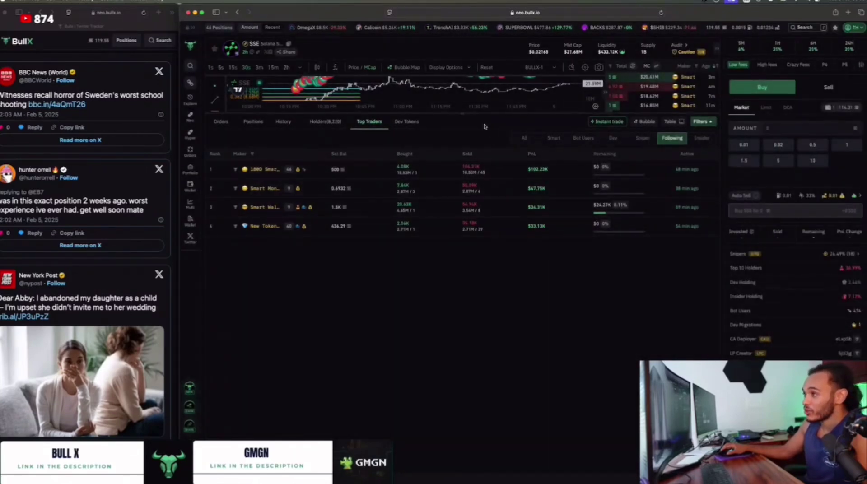
pyautogui.click(346, 121)
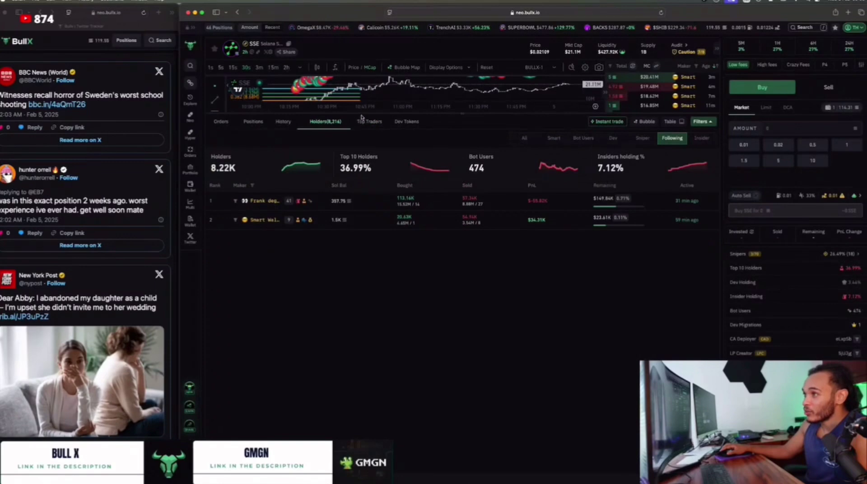
pyautogui.moveTo(361, 115); pyautogui.dragTo(363, 397)
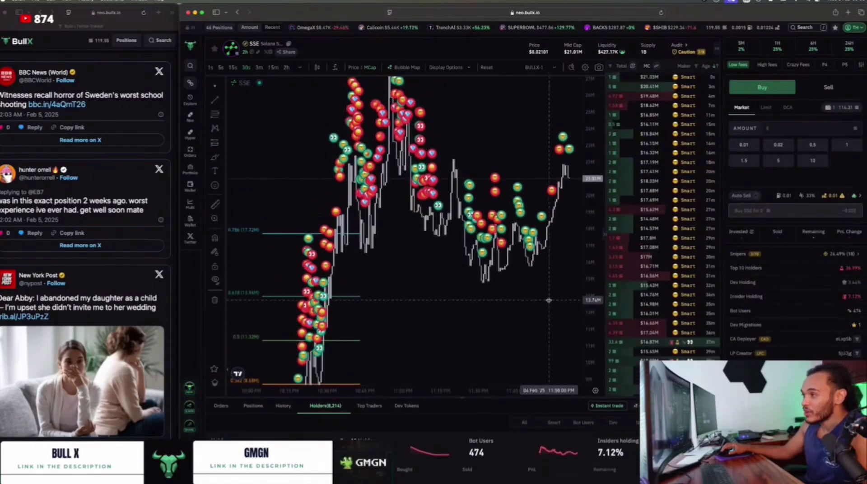
pyautogui.moveTo(595, 293); pyautogui.dragTo(595, 318)
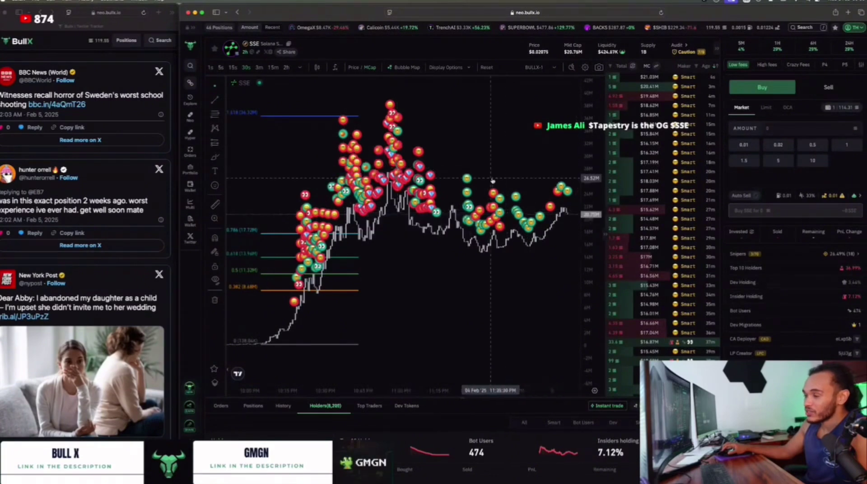
# Step: Hide the Tracked Wallets trade markers on the SSE chart
pyautogui.moveTo(310, 233)
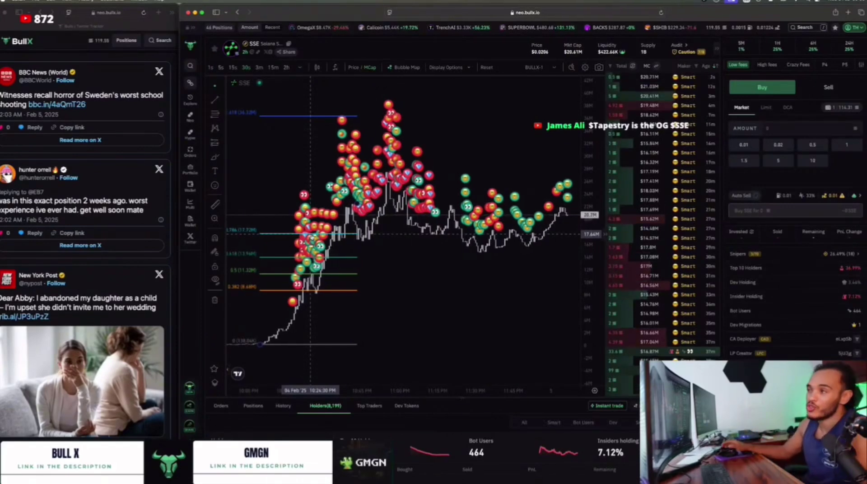
pyautogui.click(455, 69)
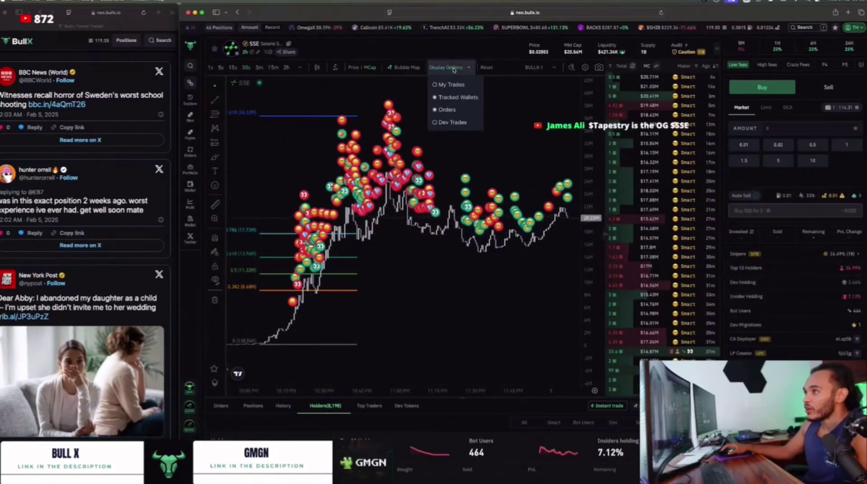
pyautogui.click(447, 97)
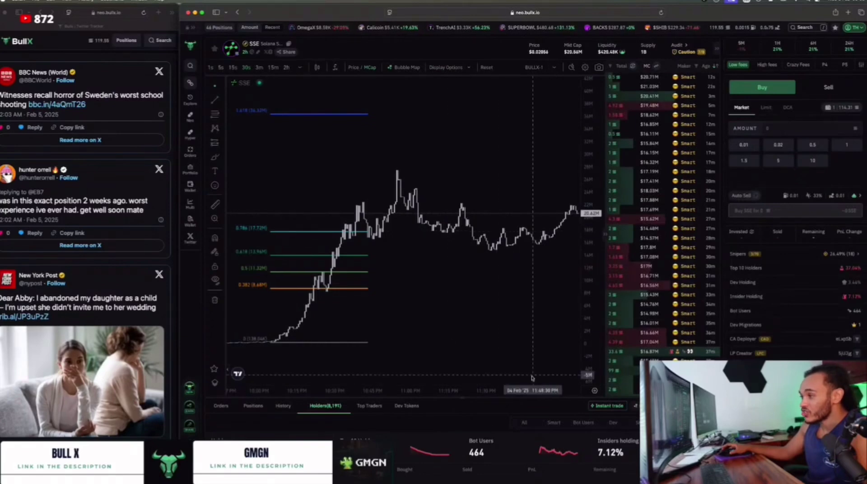
# Step: Extend the SSE chart down over the holders table and move the Alerts panel off the chart, beneath the trades list
pyautogui.moveTo(521, 397); pyautogui.dragTo(510, 454)
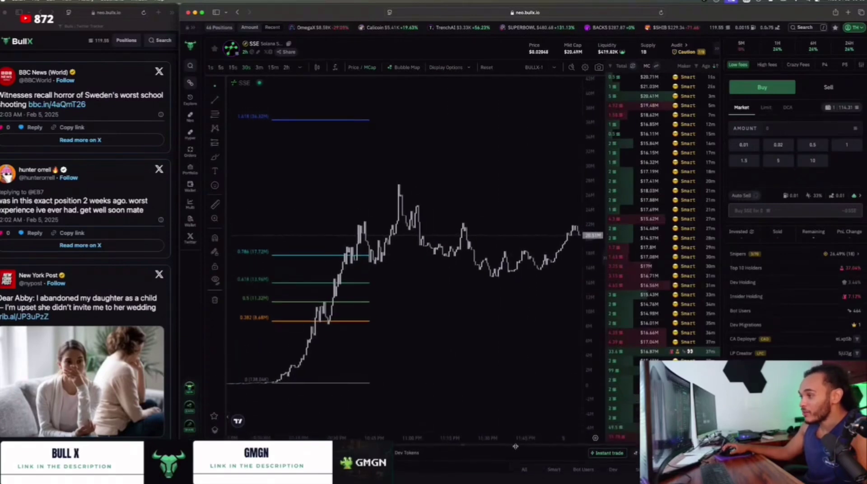
pyautogui.scroll(5, 480, 389)
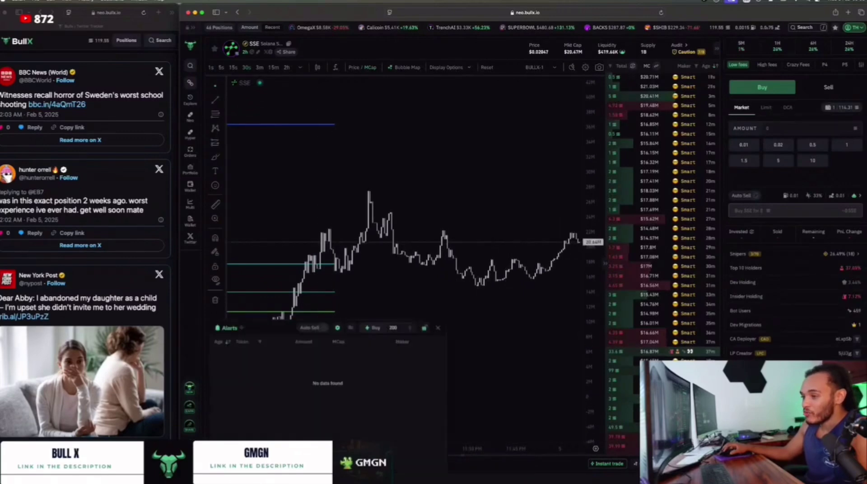
pyautogui.moveTo(269, 361); pyautogui.dragTo(682, 357)
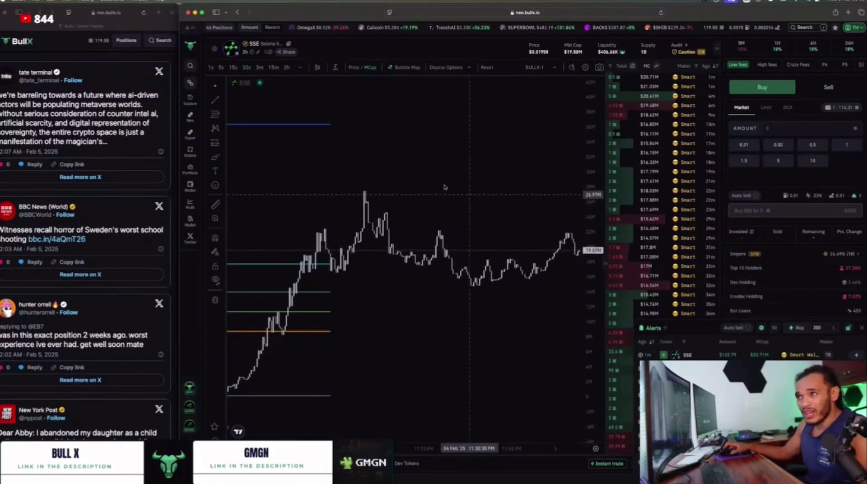
# Step: Browse Hyper Vision's New Creations by viewing the Soneium AI and FDLM charts, returning to the token list after each
pyautogui.click(202, 138)
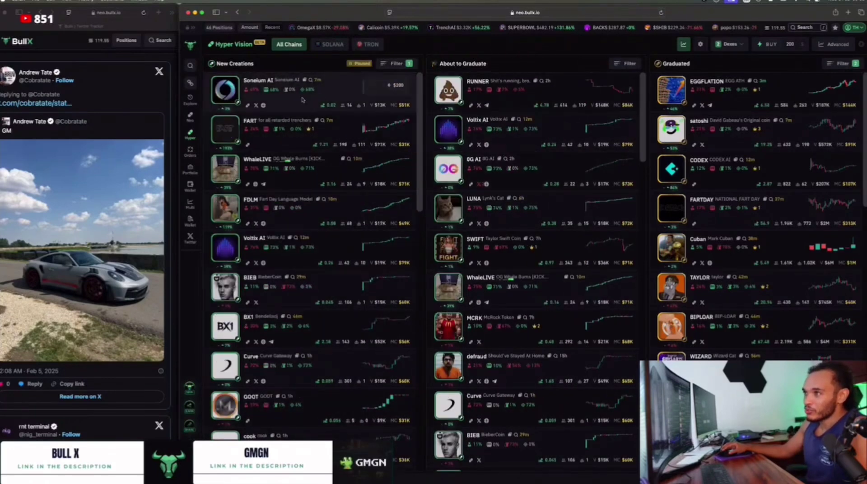
pyautogui.click(302, 98)
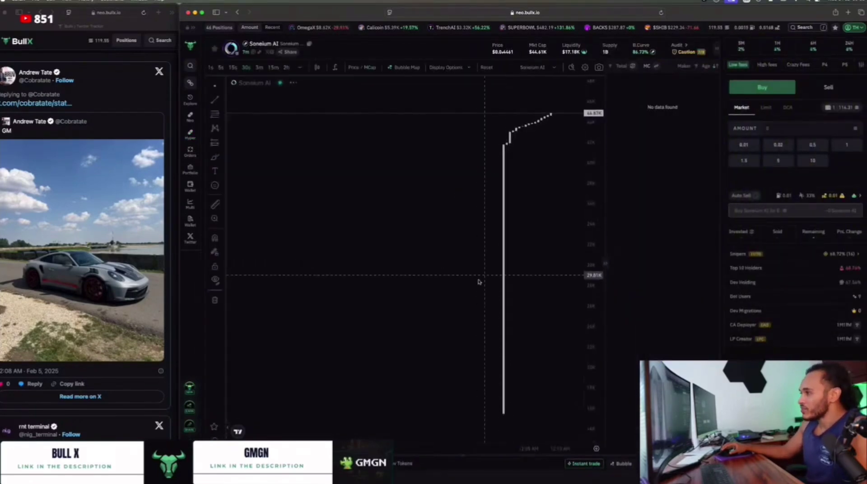
pyautogui.press('super+bracketleft')
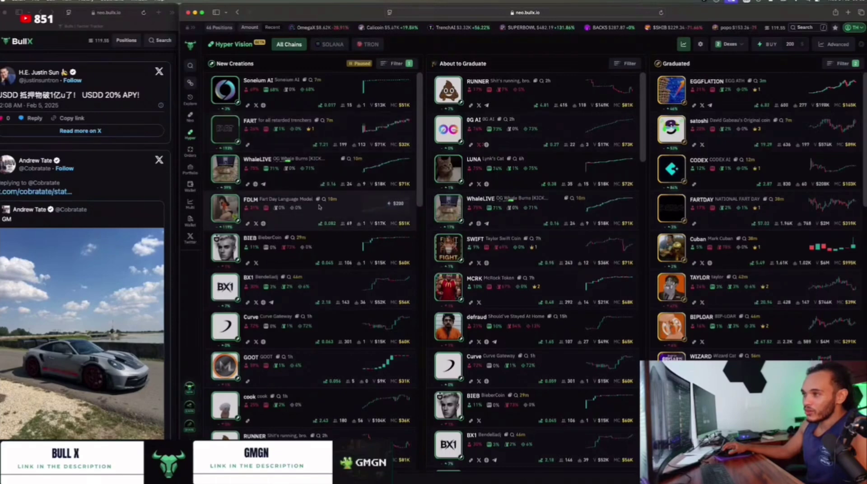
pyautogui.click(346, 224)
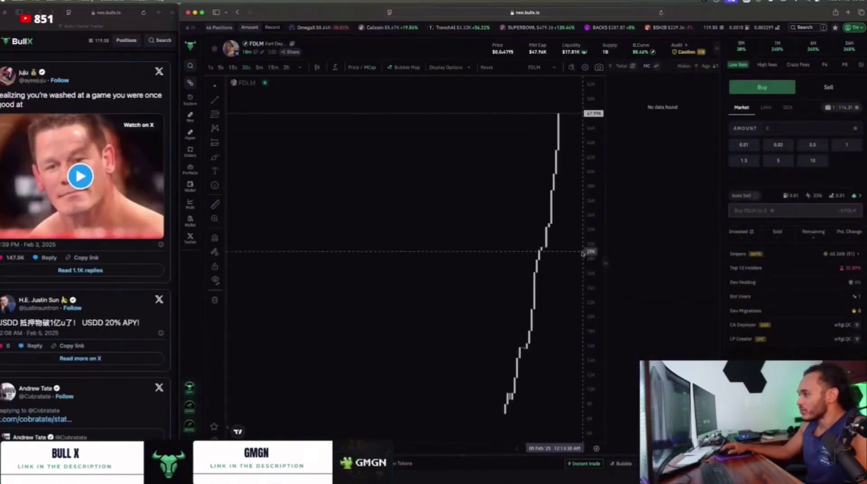
pyautogui.click(771, 165)
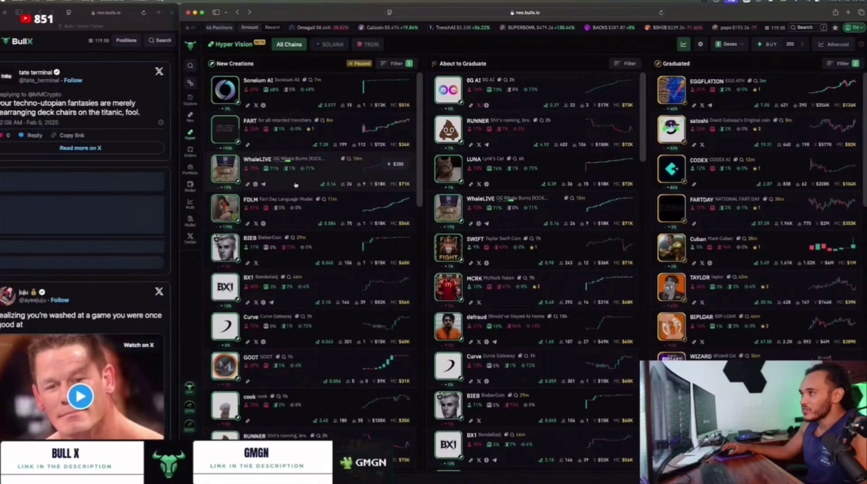
# Step: Inspect the WhaleLIVE and 0G AI charts from Hyper Vision, and open RUNNER from the About to Graduate tokens
pyautogui.click(297, 186)
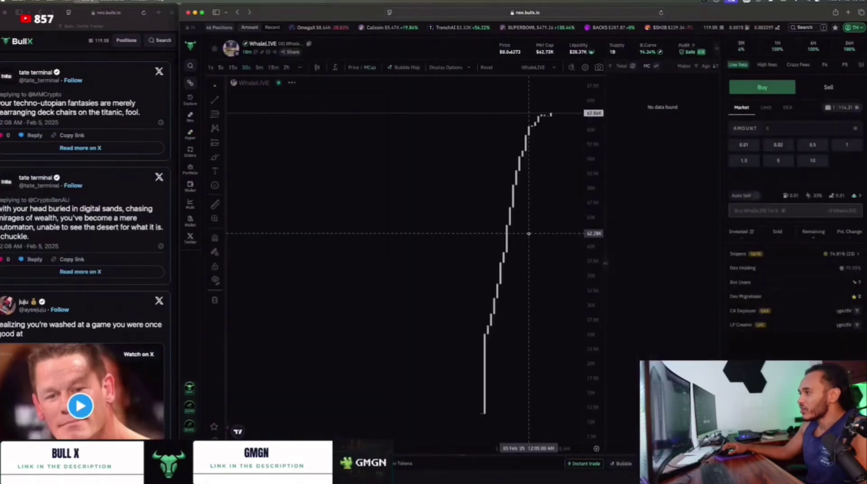
pyautogui.press('super+bracketleft')
pyautogui.click(545, 104)
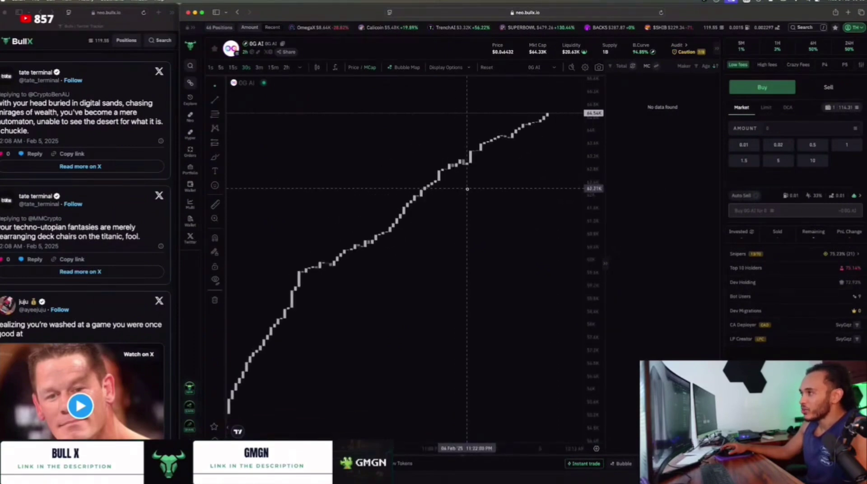
pyautogui.press('super+bracketleft')
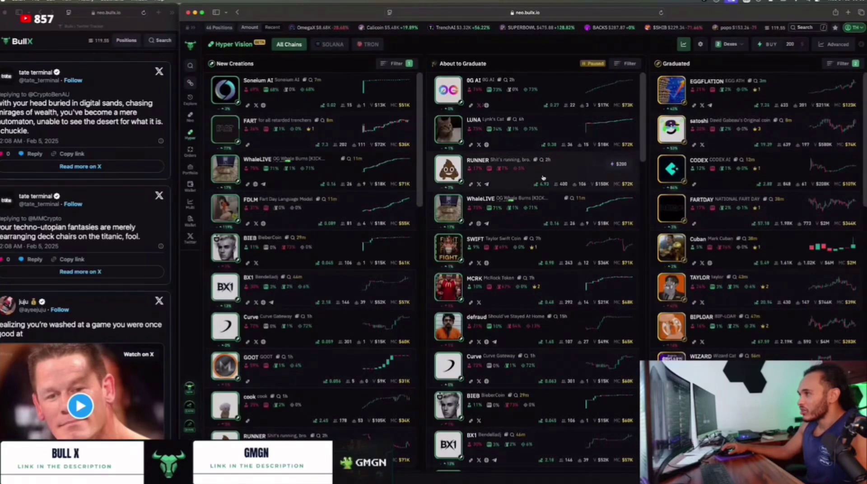
pyautogui.click(543, 177)
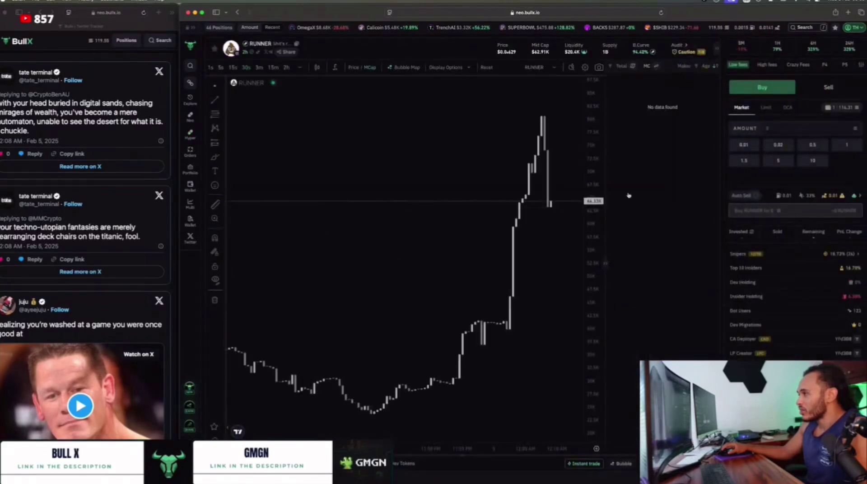
# Step: Place market buy orders for RUNNER with an amount of 5 and zoom in on its recent price action
pyautogui.click(777, 162)
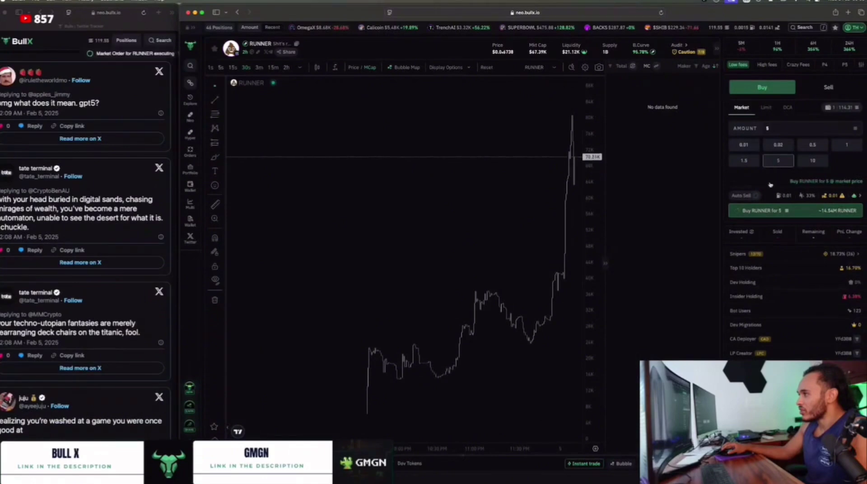
pyautogui.click(775, 211)
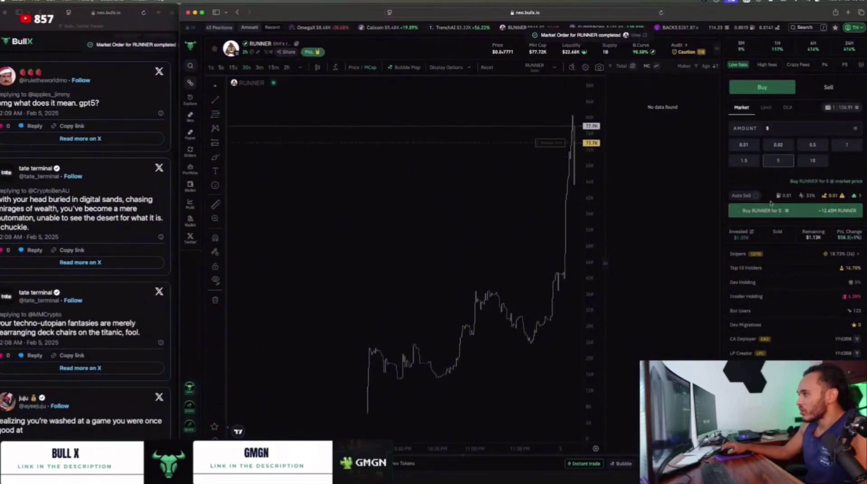
pyautogui.click(777, 162)
pyautogui.scroll(3, 525, 223)
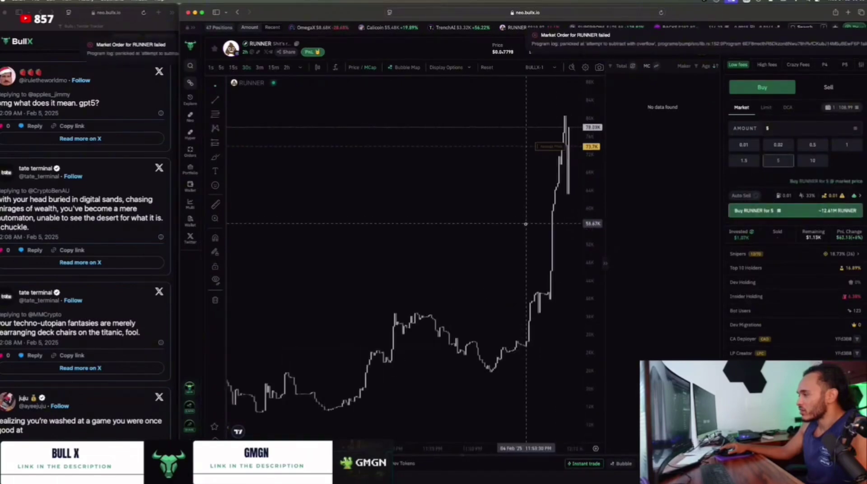
pyautogui.scroll(2, 525, 224)
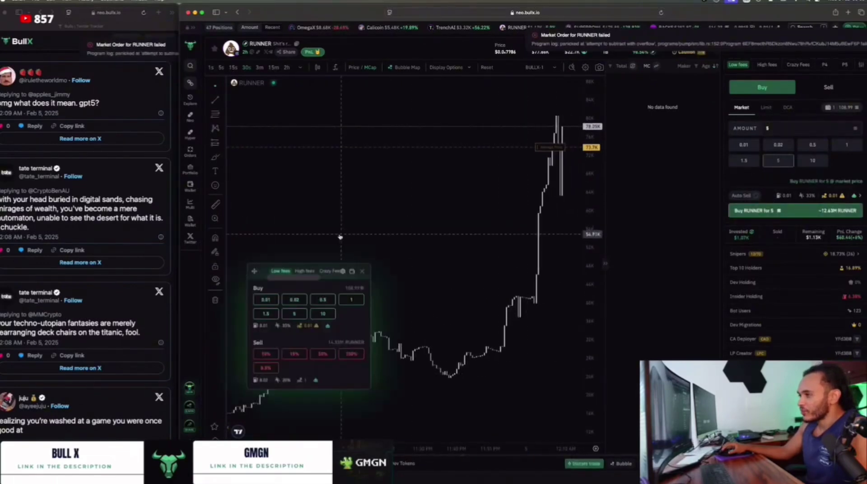
# Step: With the High fees preset, place instant buys of RUNNER for 5, 1.5 and 0.5, and move the instant trade panel off the chart
pyautogui.click(304, 270)
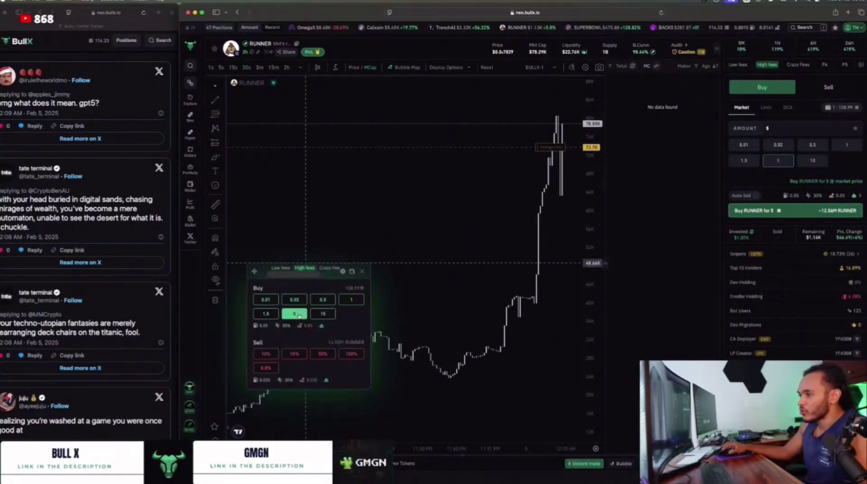
pyautogui.click(300, 315)
pyautogui.click(266, 314)
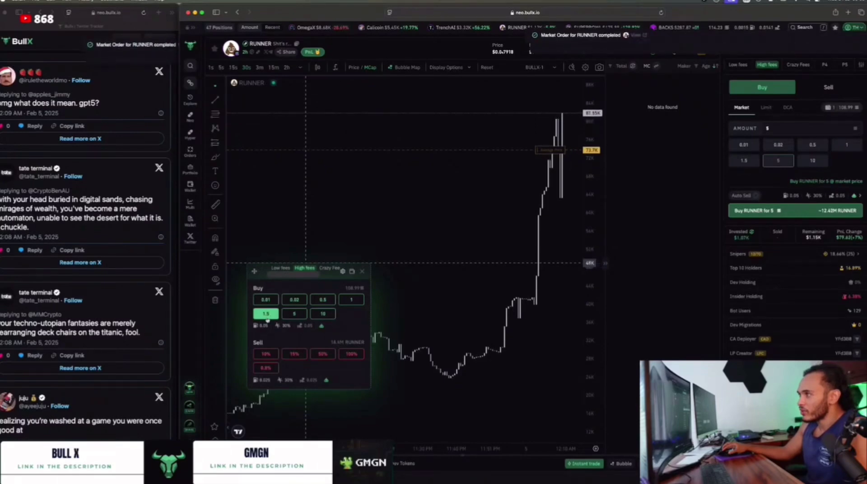
pyautogui.click(267, 318)
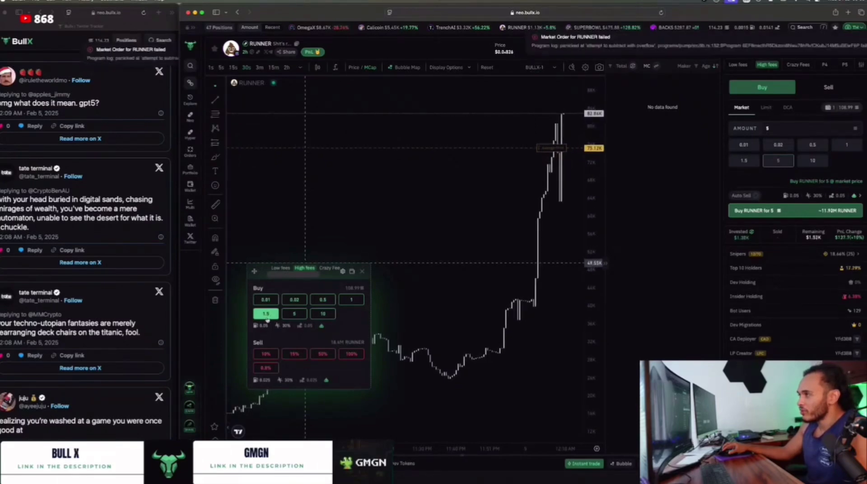
pyautogui.click(332, 302)
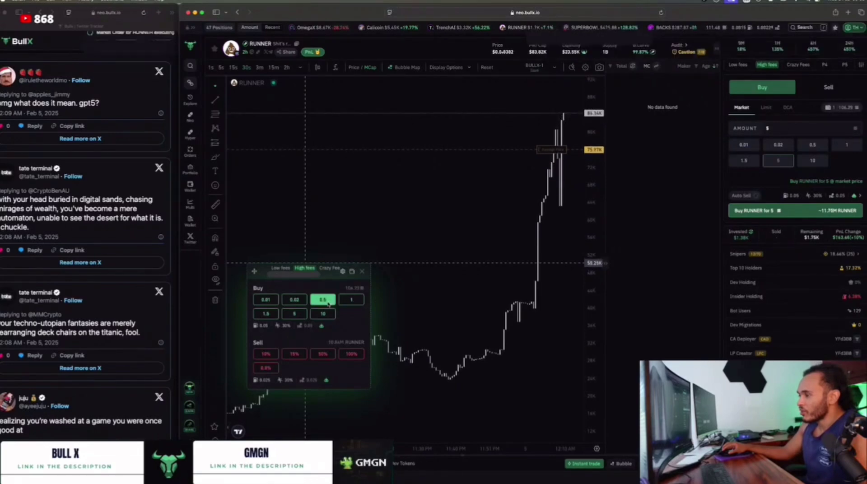
pyautogui.click(328, 302)
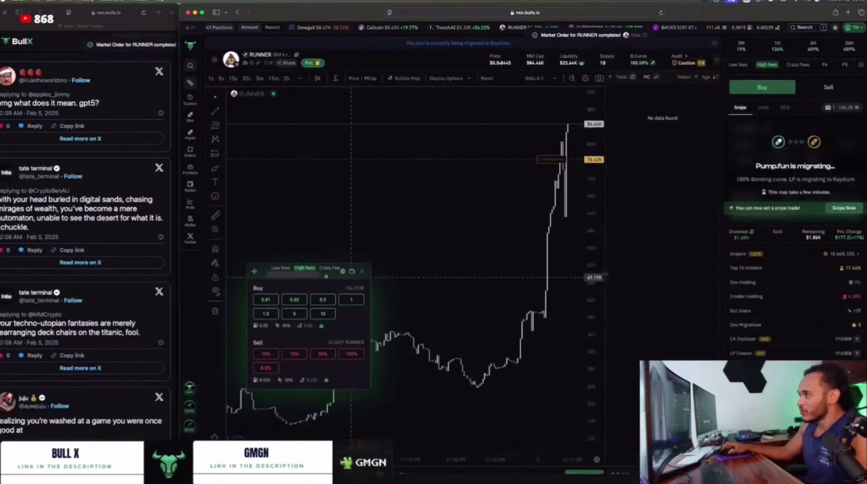
pyautogui.moveTo(255, 271); pyautogui.dragTo(613, 345)
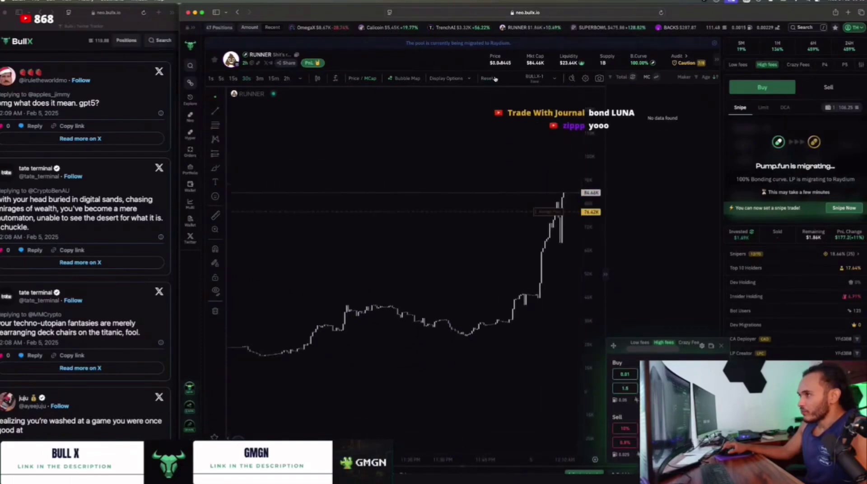
# Step: Open the Migration Sniper for RUNNER and set up a snipe sell of 100% of the holdings
pyautogui.click(844, 208)
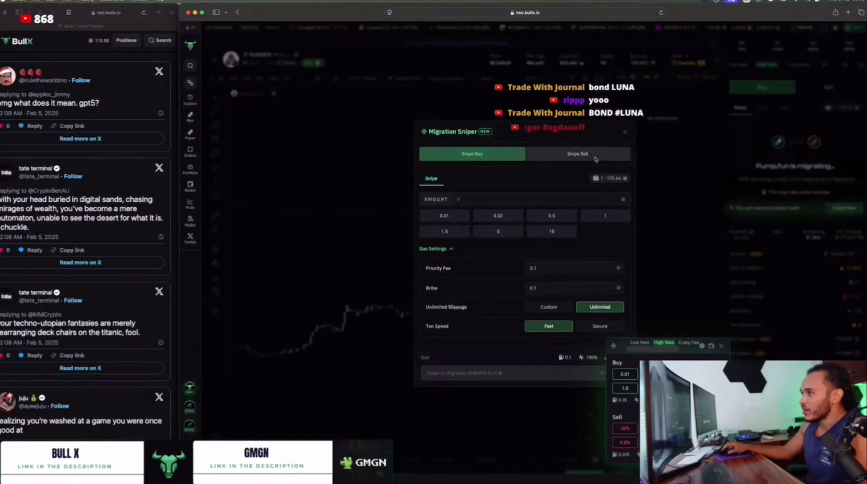
pyautogui.click(595, 158)
pyautogui.click(590, 218)
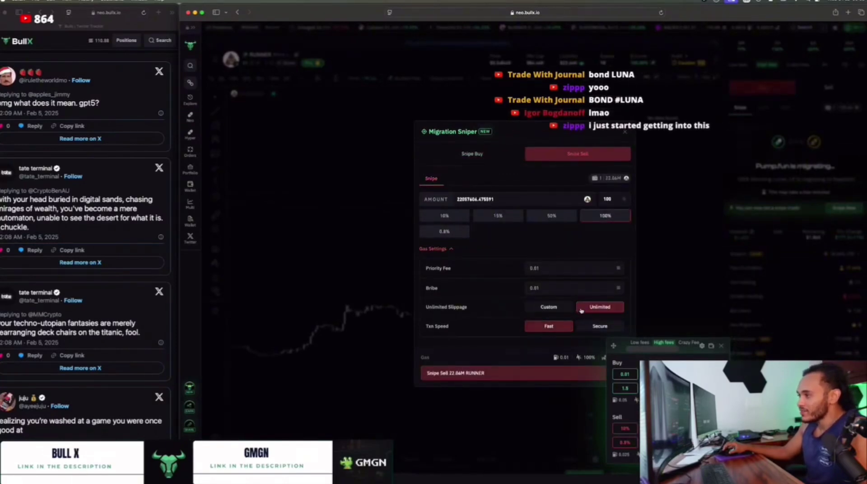
# Step: Set the snipe sell's priority fee and bribe to 0.05 each, and submit the RUNNER sell order
pyautogui.click(550, 267)
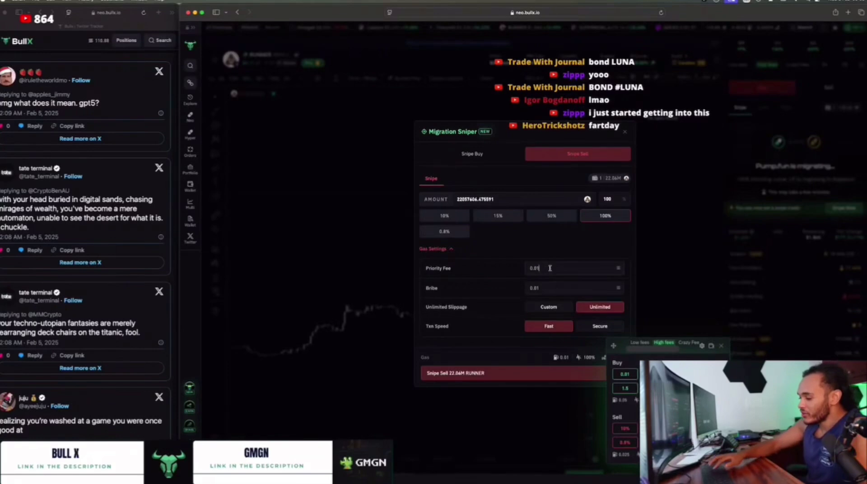
pyautogui.press('BackSpace')
pyautogui.write('5')
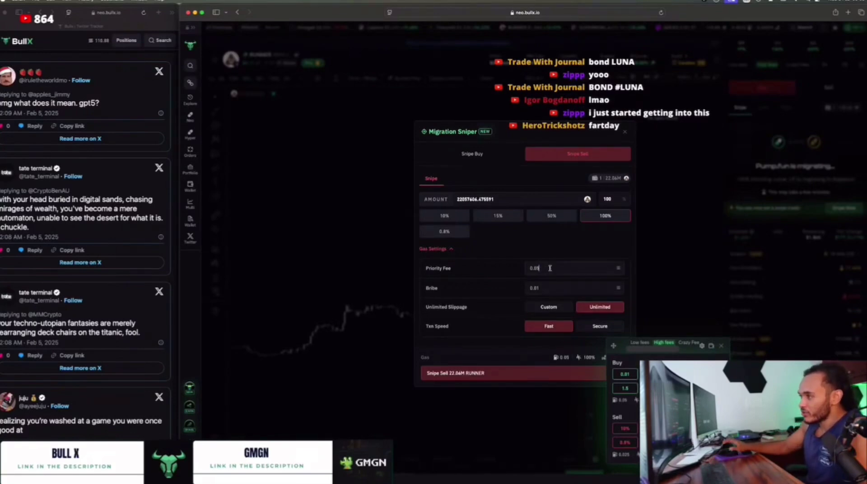
pyautogui.click(562, 286)
pyautogui.press('BackSpace')
pyautogui.write('5')
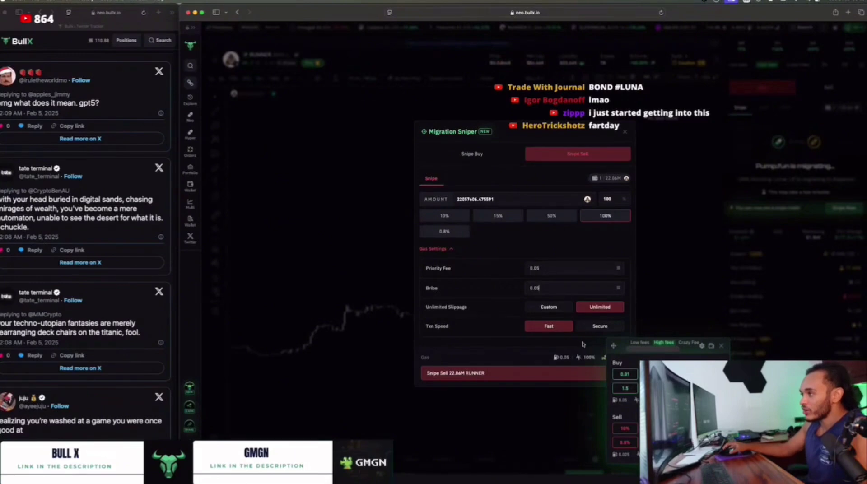
pyautogui.click(519, 373)
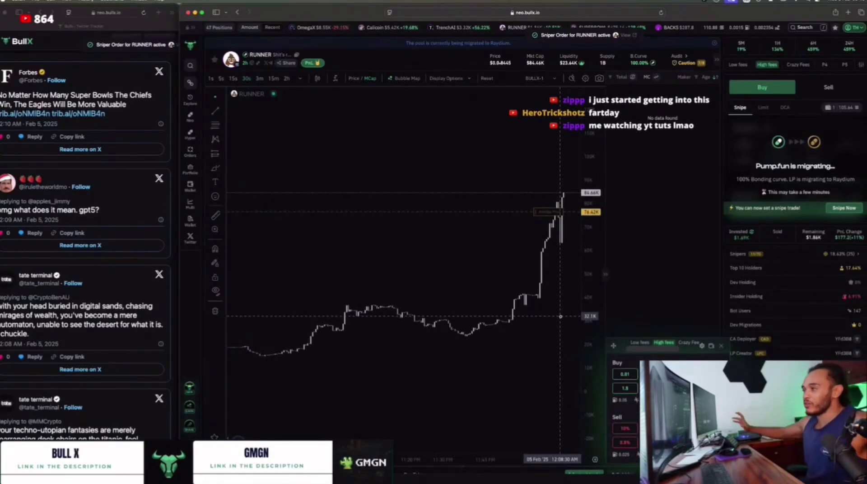
# Step: Reopen RUNNER's Migration Sniper to review the Snipe Buy settings
pyautogui.click(829, 211)
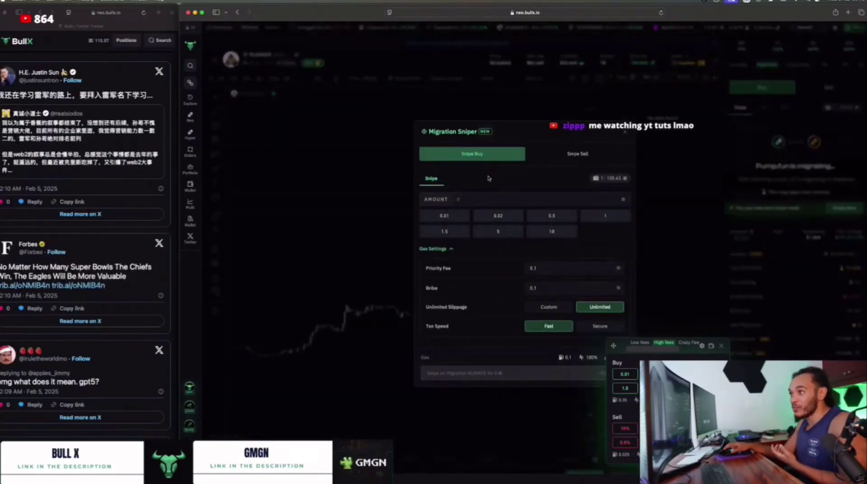